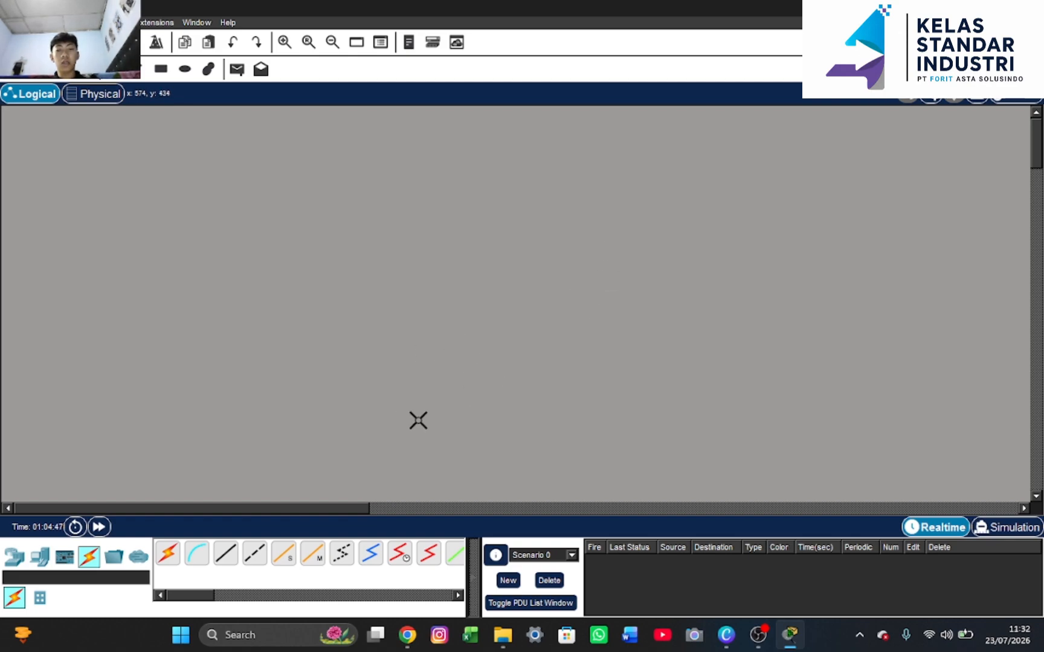
Place a 1941 router on the canvas and a 2960 switch below it
{"action": "left_click", "coordinate": [14, 557]}
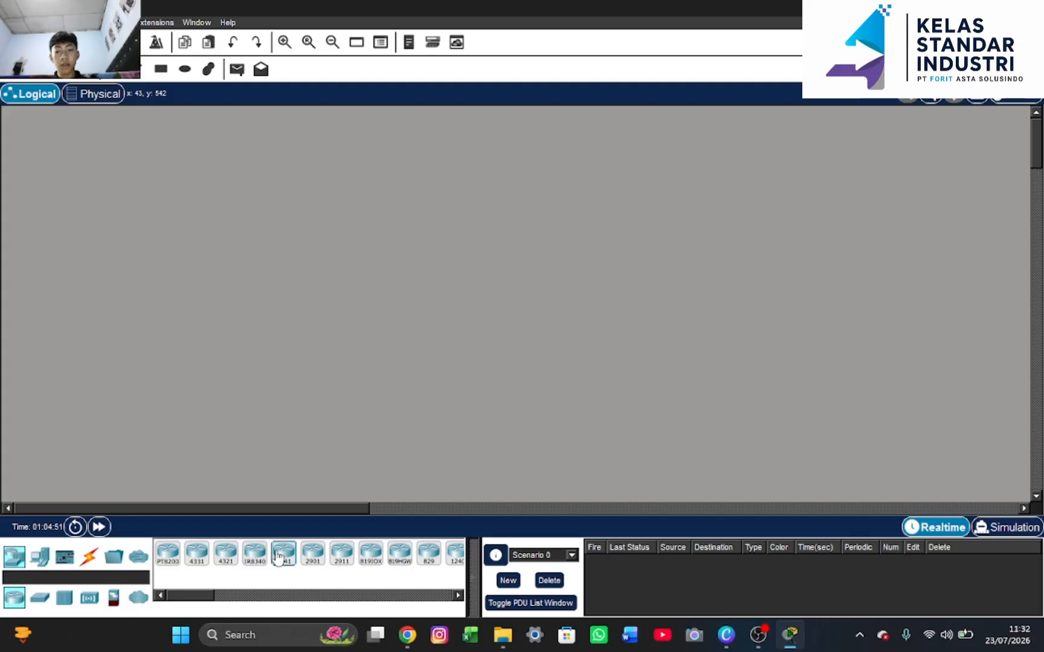
{"action": "left_click_drag", "start_coordinate": [273, 557], "coordinate": [445, 245]}
{"action": "left_click", "coordinate": [444, 245]}
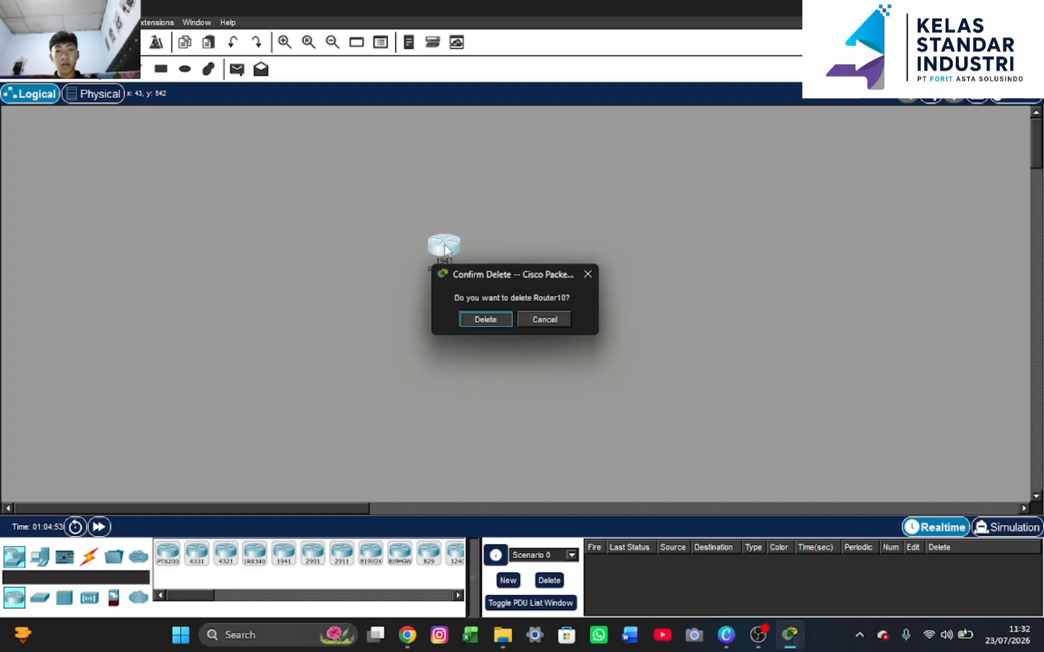
{"action": "left_click", "coordinate": [587, 276]}
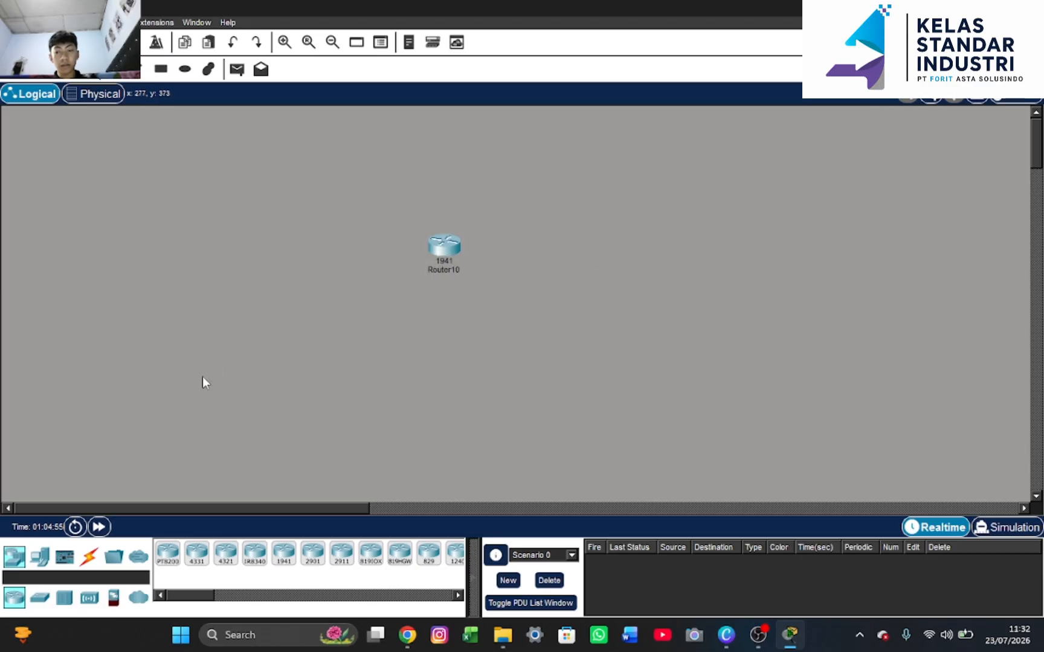
{"action": "left_click", "coordinate": [41, 604]}
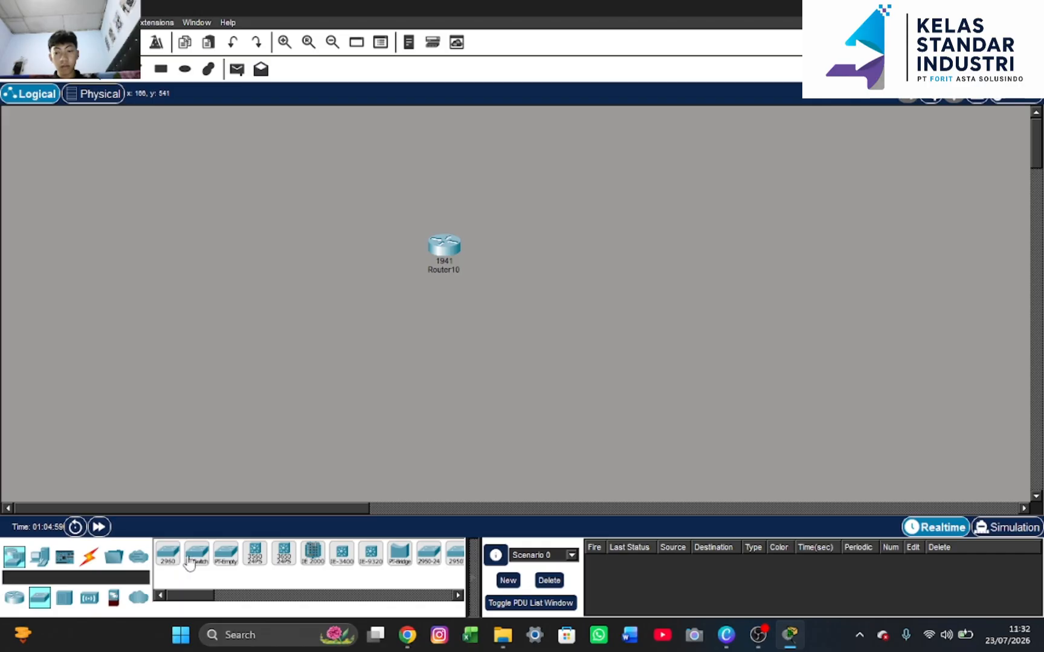
{"action": "left_click_drag", "start_coordinate": [169, 554], "coordinate": [448, 355]}
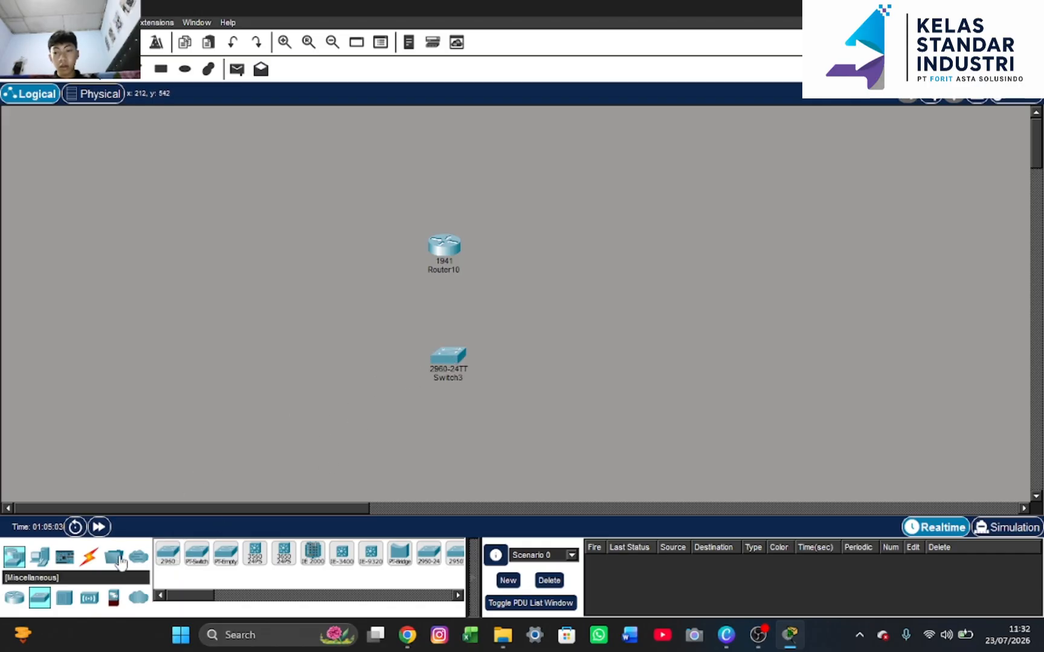
Connect Router10 to Switch3 with the automatic cable and open the router's window
{"action": "left_click", "coordinate": [89, 557]}
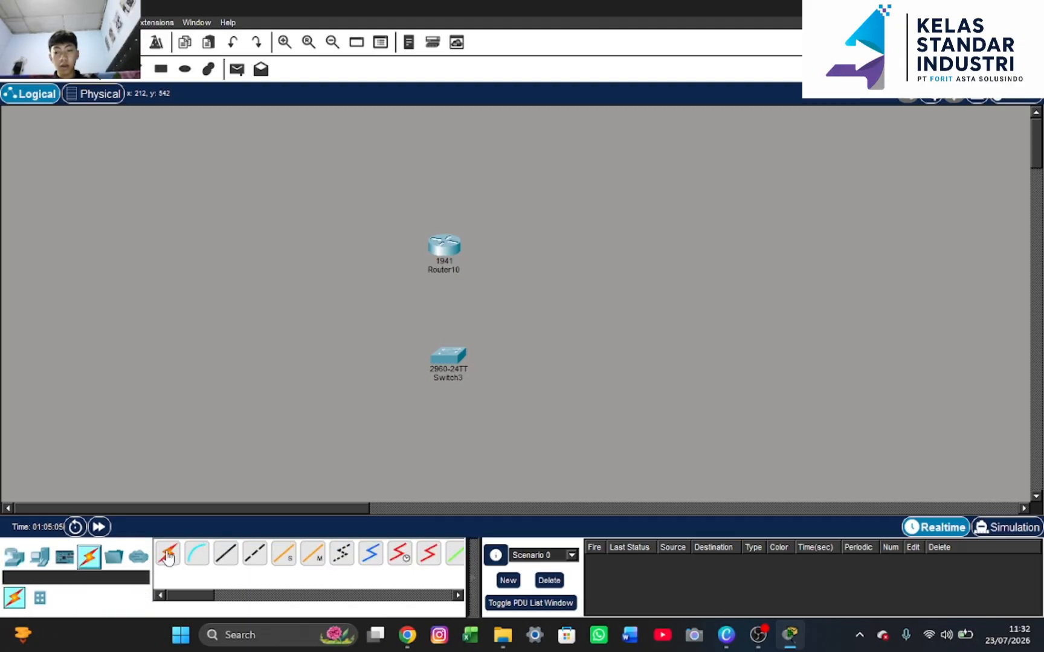
{"action": "left_click", "coordinate": [167, 554]}
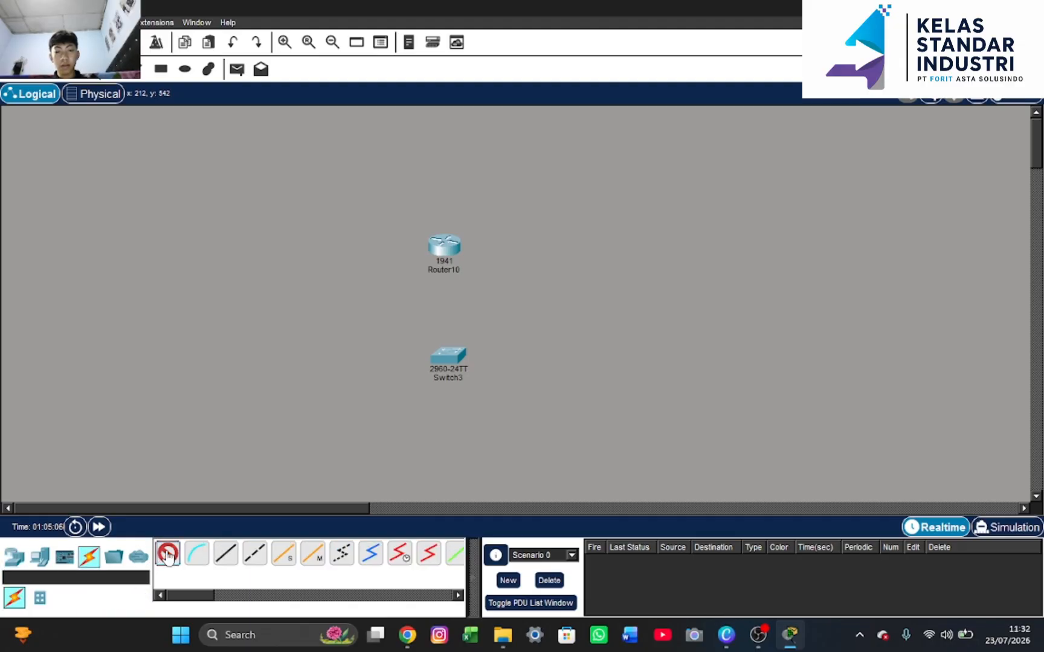
{"action": "left_click", "coordinate": [444, 245]}
{"action": "left_click", "coordinate": [466, 367]}
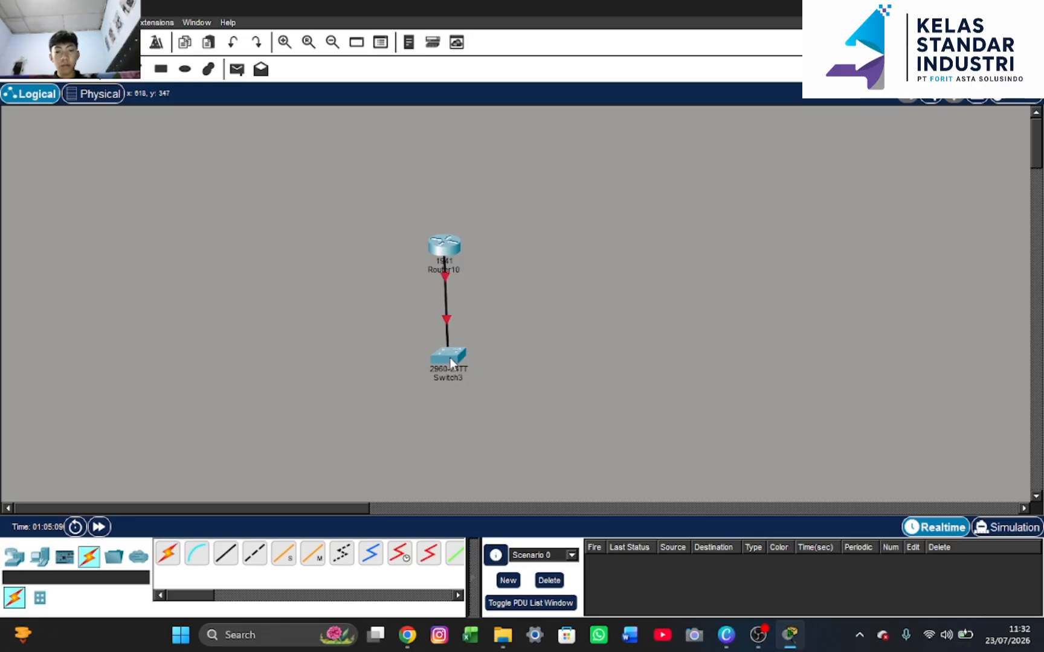
{"action": "mouse_move", "coordinate": [453, 353]}
{"action": "left_mouse_down"}
{"action": "mouse_move", "coordinate": [444, 353]}
{"action": "mouse_move", "coordinate": [451, 354]}
{"action": "left_mouse_up"}
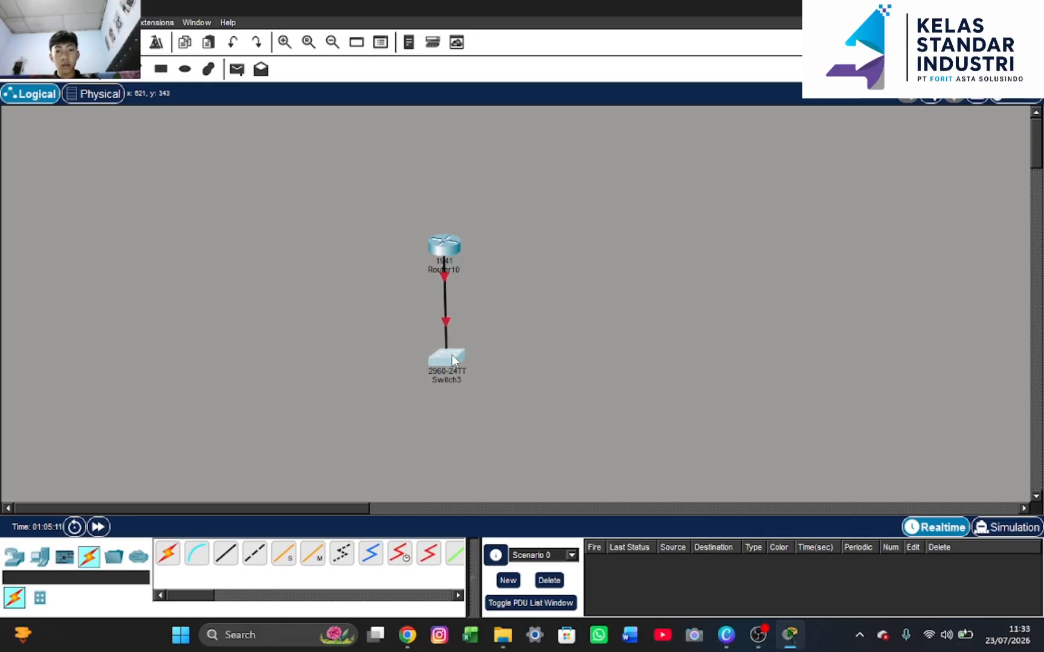
{"action": "left_click", "coordinate": [447, 242]}
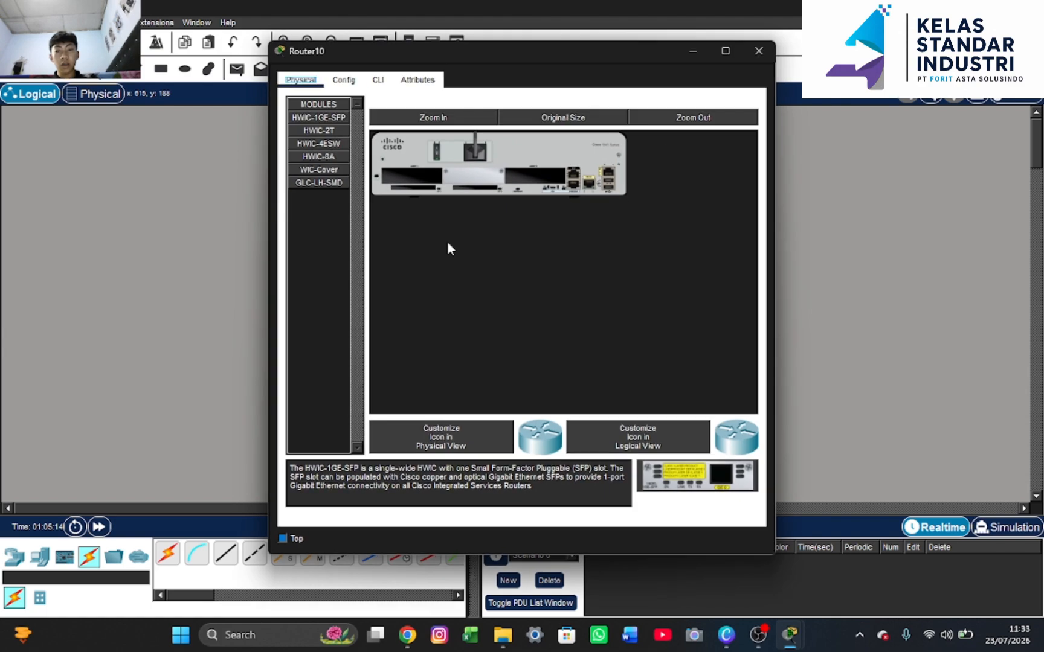
In the router CLI, decline the initial setup dialog and enter privileged mode
{"action": "left_click", "coordinate": [378, 80]}
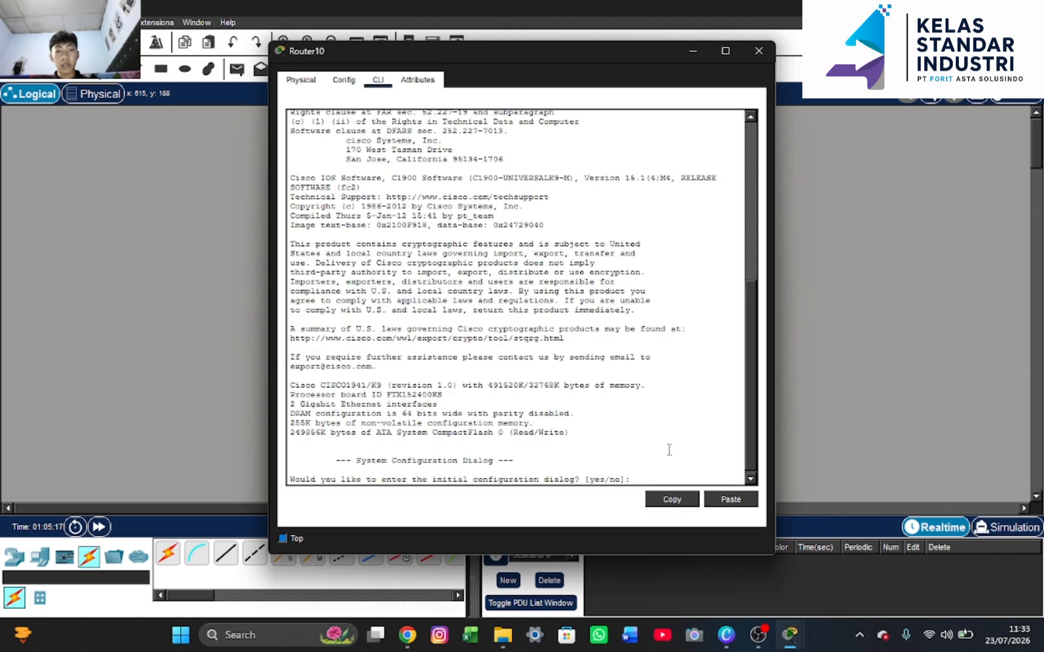
{"action": "type", "text": "no"}
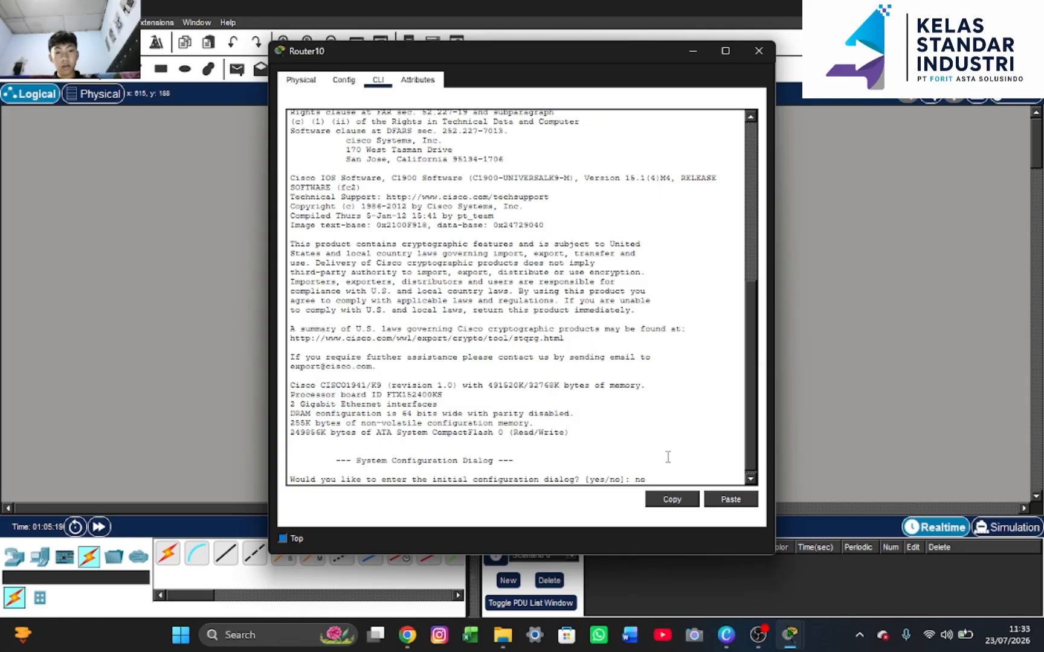
{"action": "key", "text": "Return"}
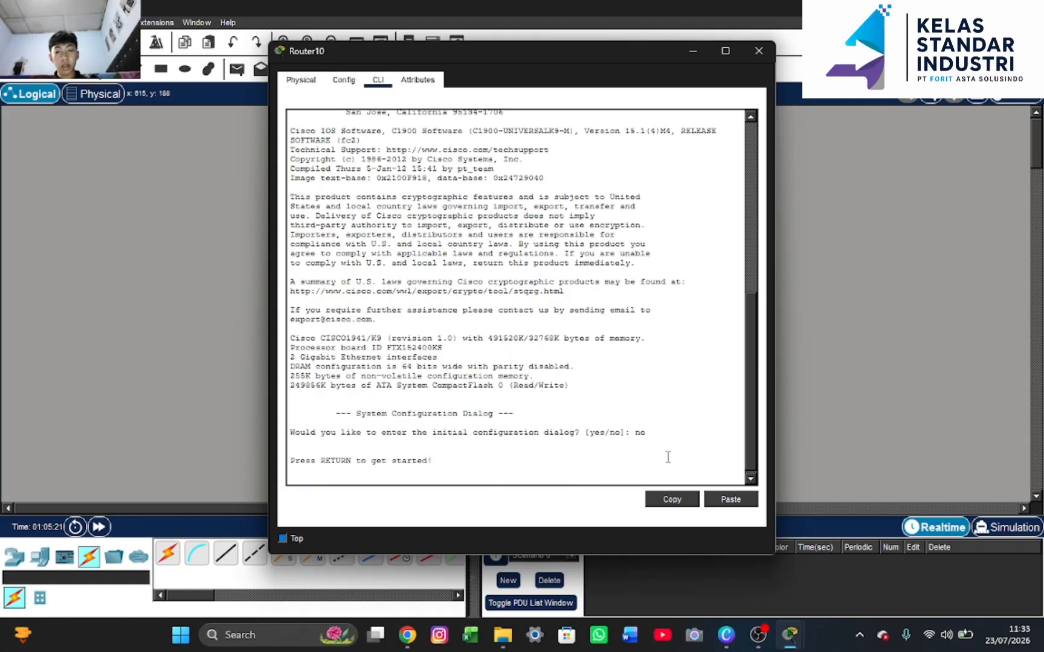
{"action": "key", "text": "Return"}
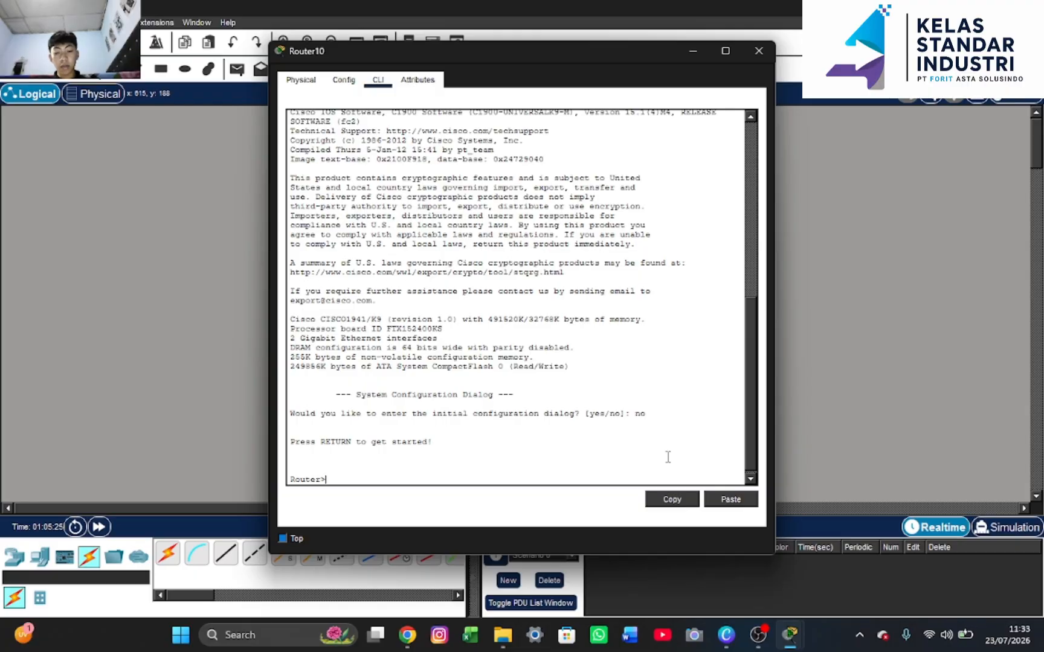
{"action": "type", "text": "en"}
{"action": "key", "text": "Return"}
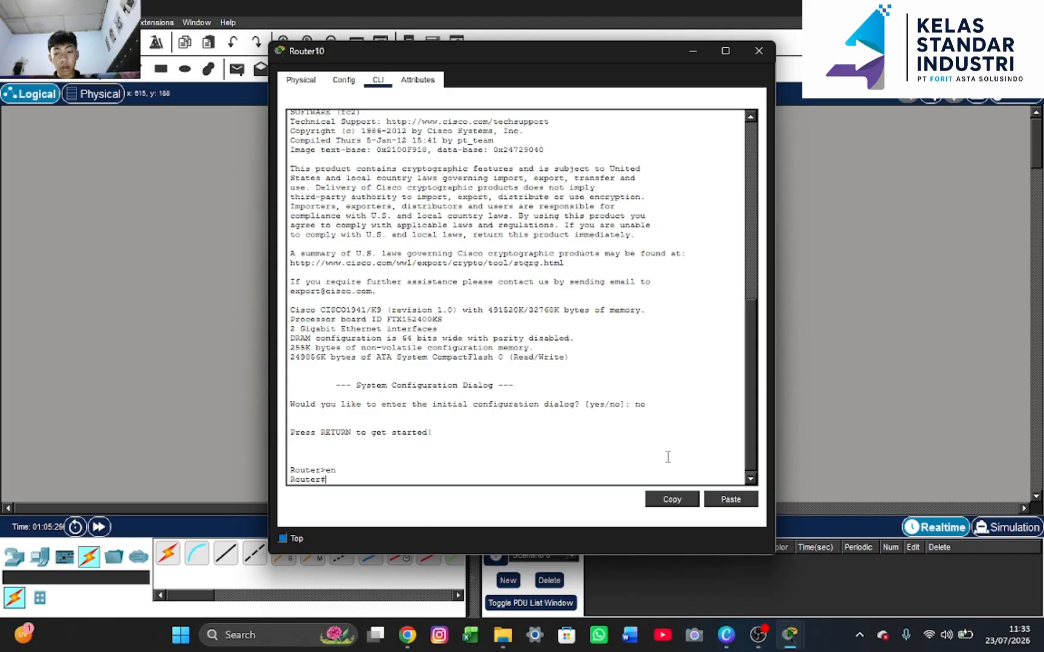
Log out, start a new console session and re-enter privileged mode with 'enable'
{"action": "type", "text": "exit"}
{"action": "key", "text": "Return"}
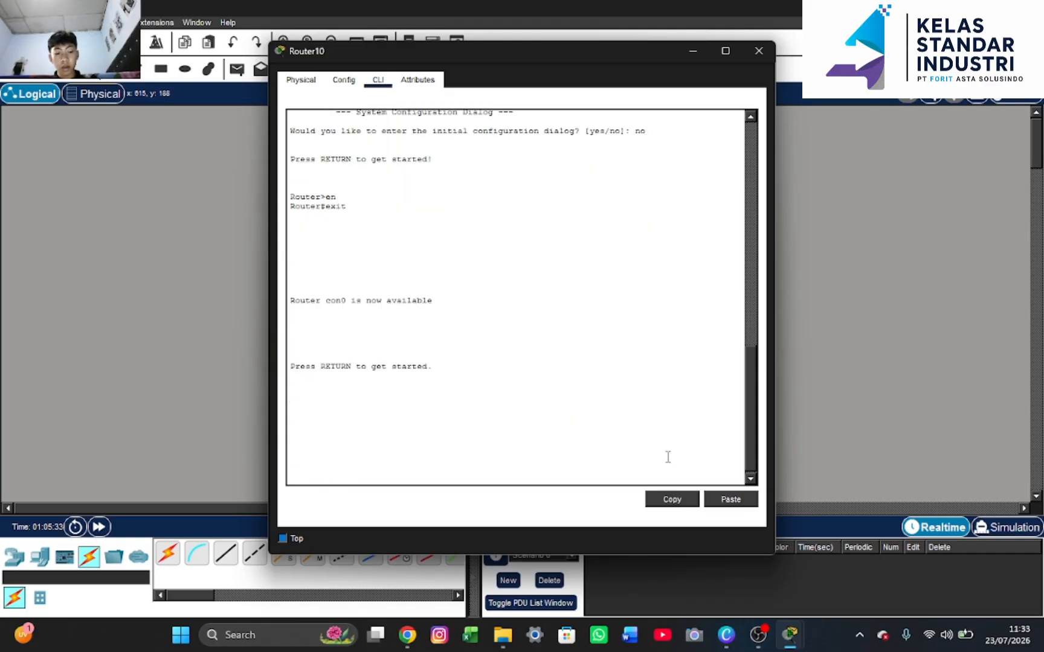
{"action": "key", "text": "Return"}
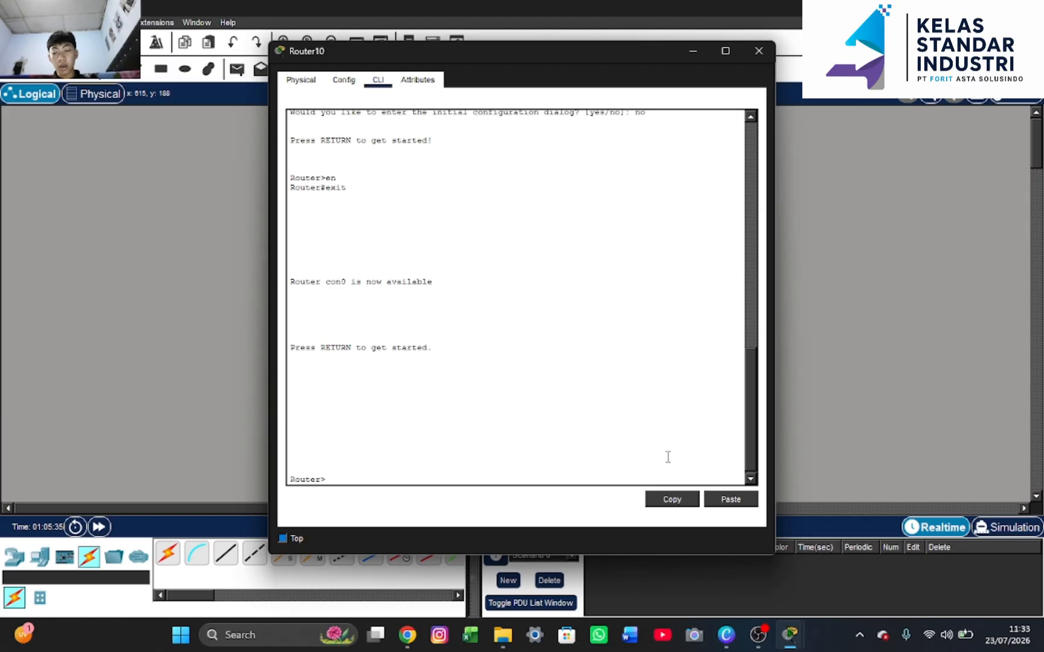
{"action": "type", "text": "e"}
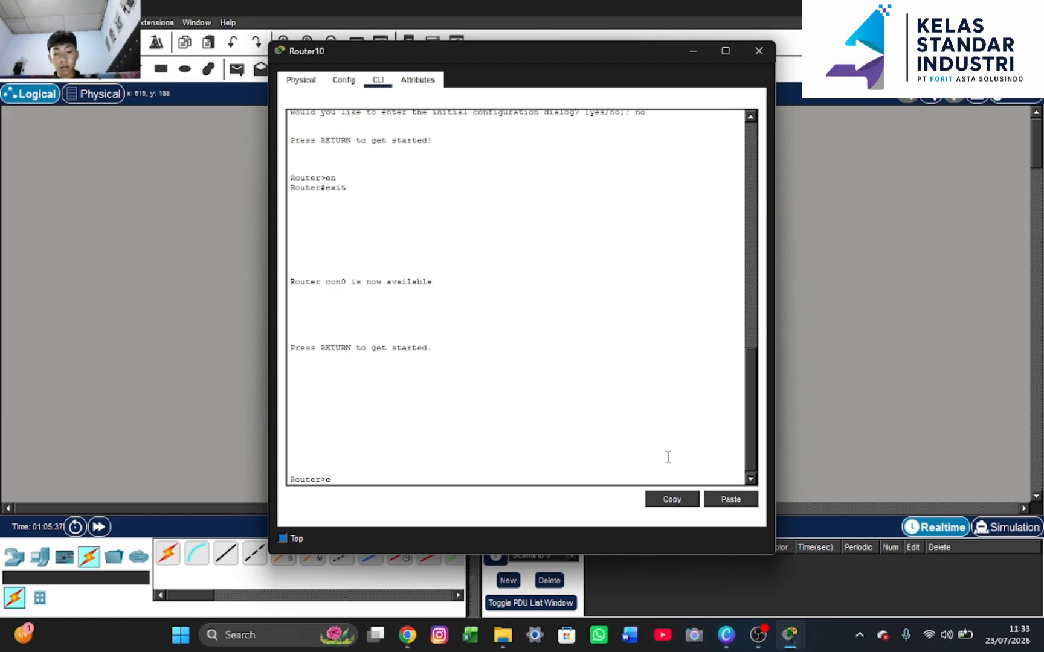
{"action": "type", "text": "nable"}
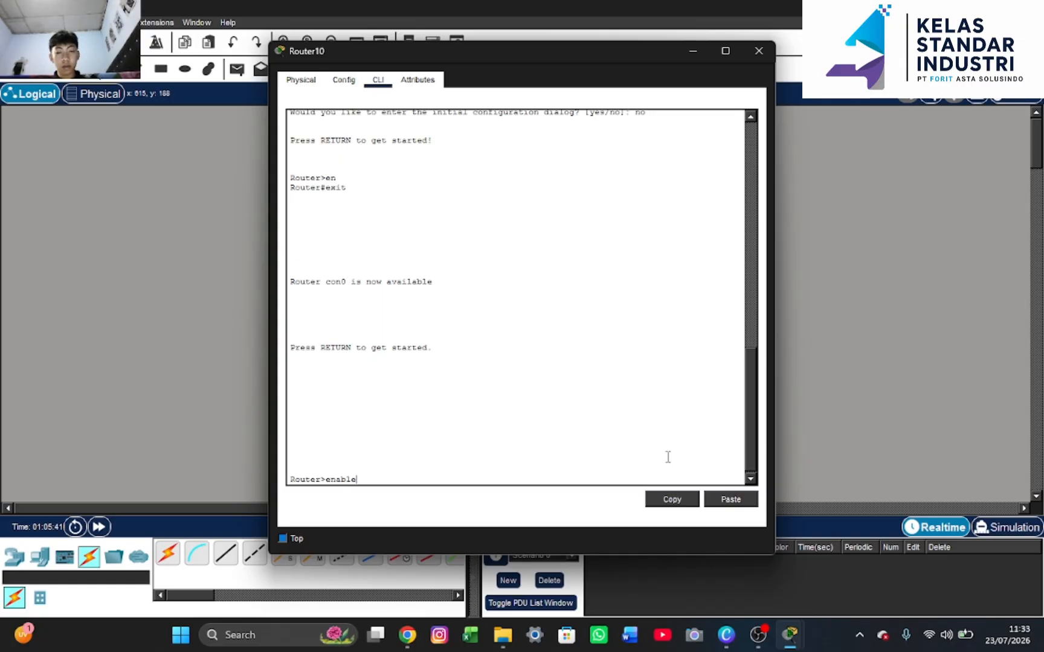
{"action": "key", "text": "Return"}
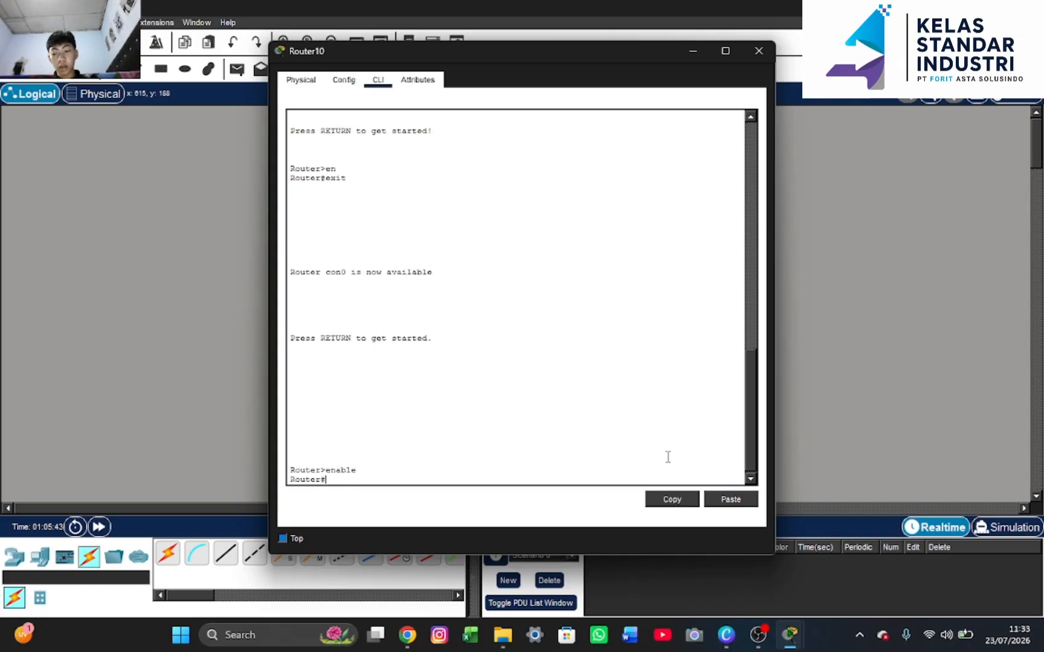
{"action": "type", "text": "con"}
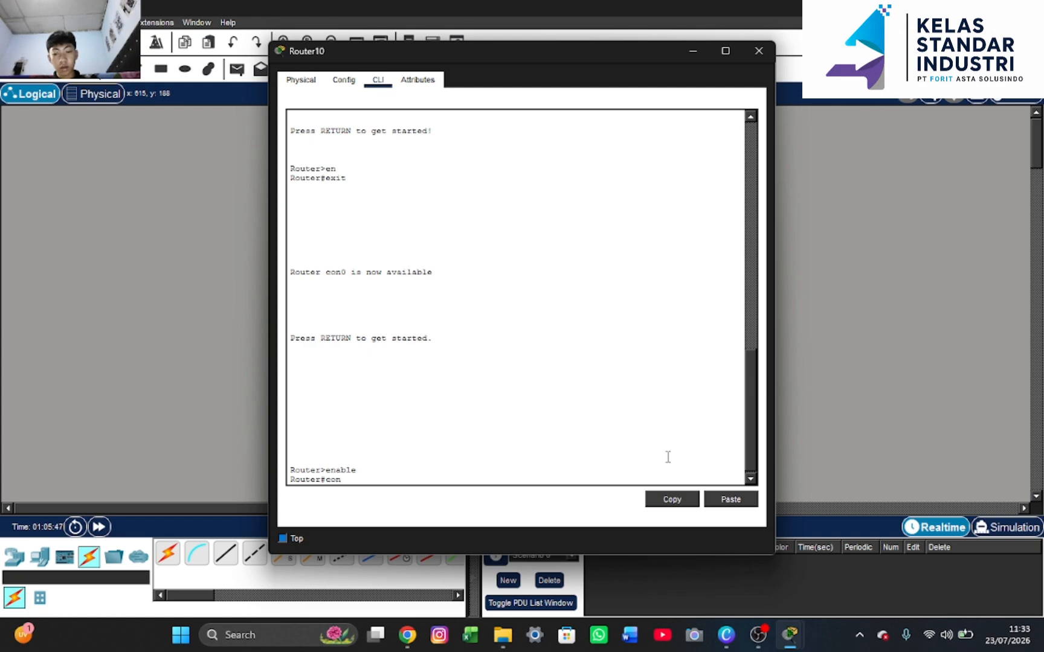
{"action": "type", "text": "f t"}
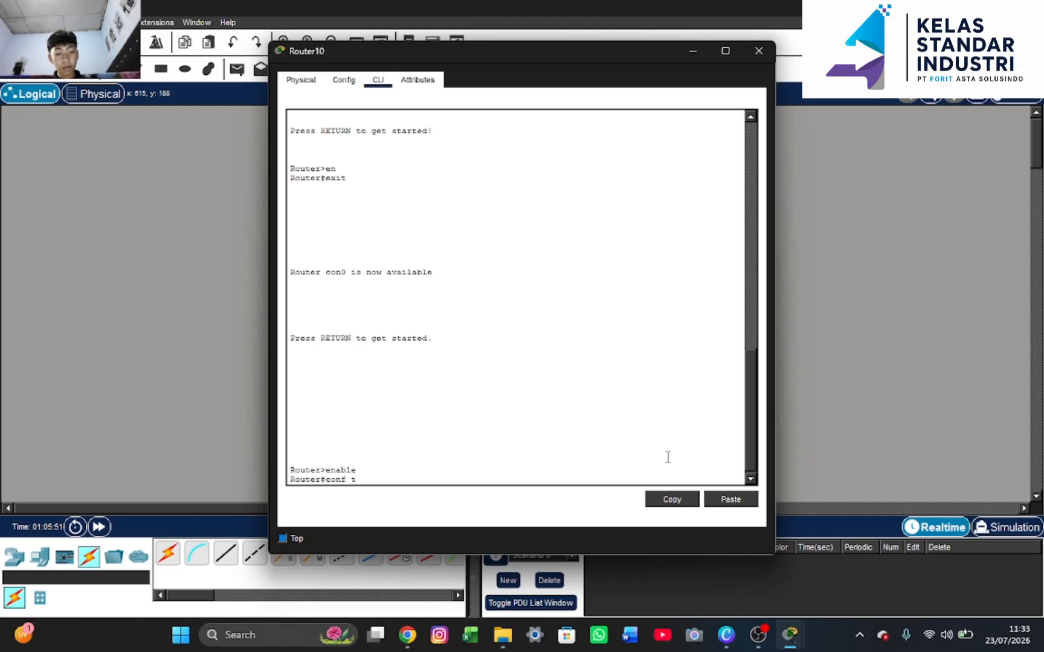
Enter global configuration mode and set the router's hostname to R1
{"action": "key", "text": "Return"}
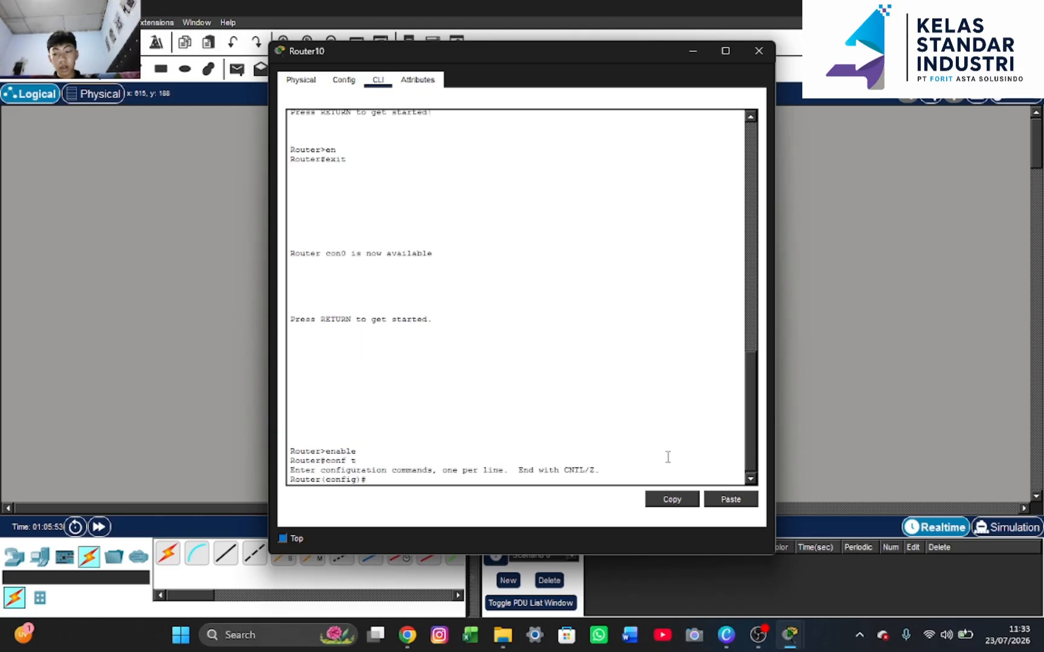
{"action": "type", "text": "ho"}
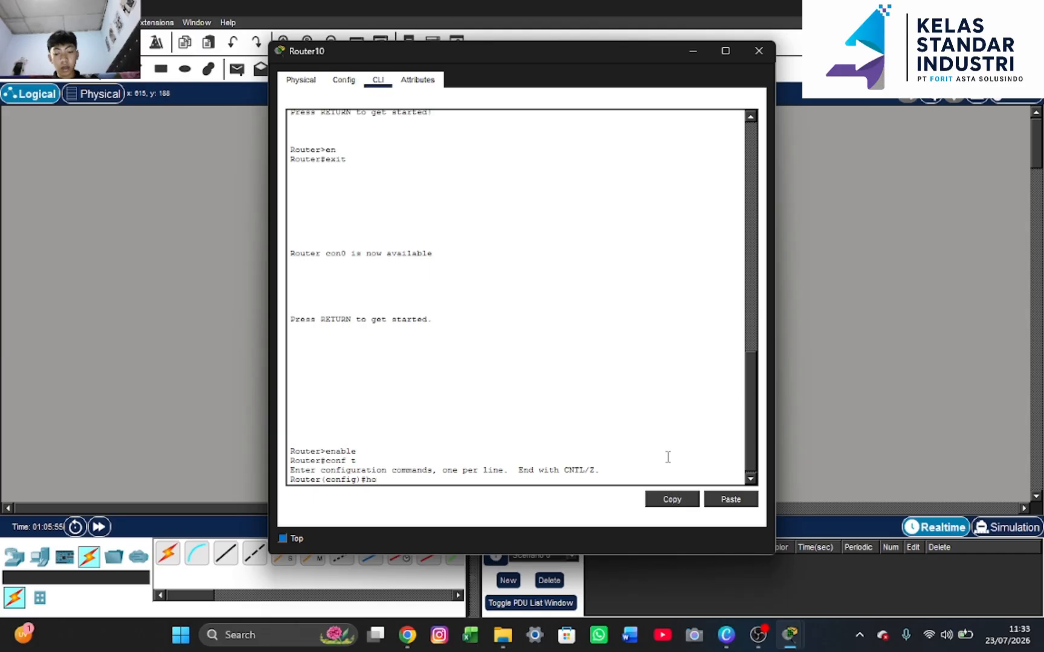
{"action": "type", "text": "s"}
{"action": "key", "text": "Tab"}
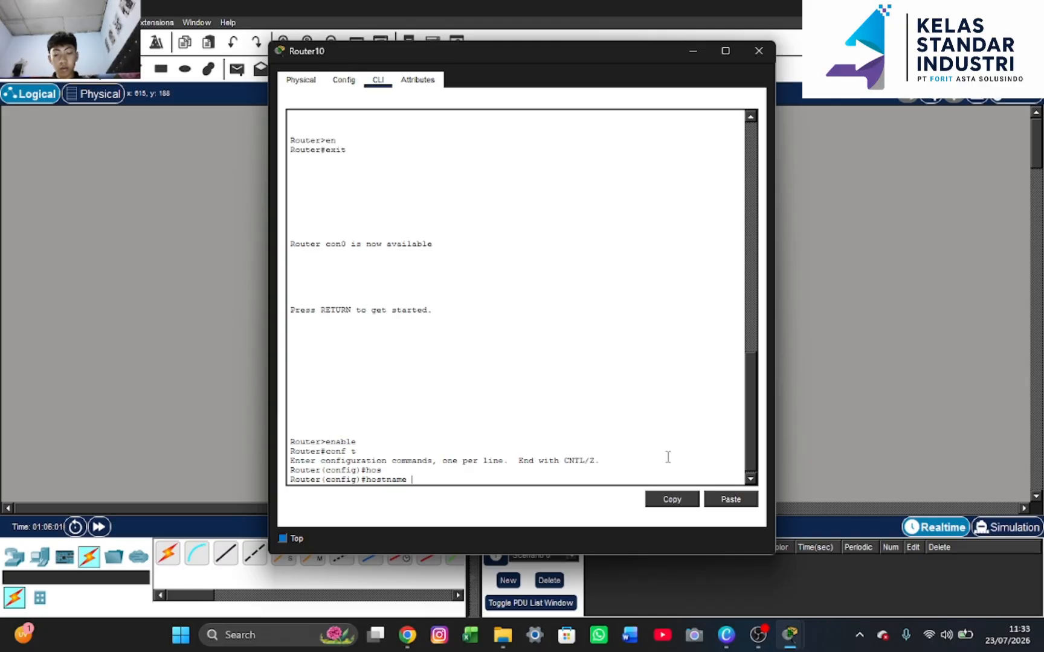
{"action": "type", "text": "R1"}
{"action": "key", "text": "Return"}
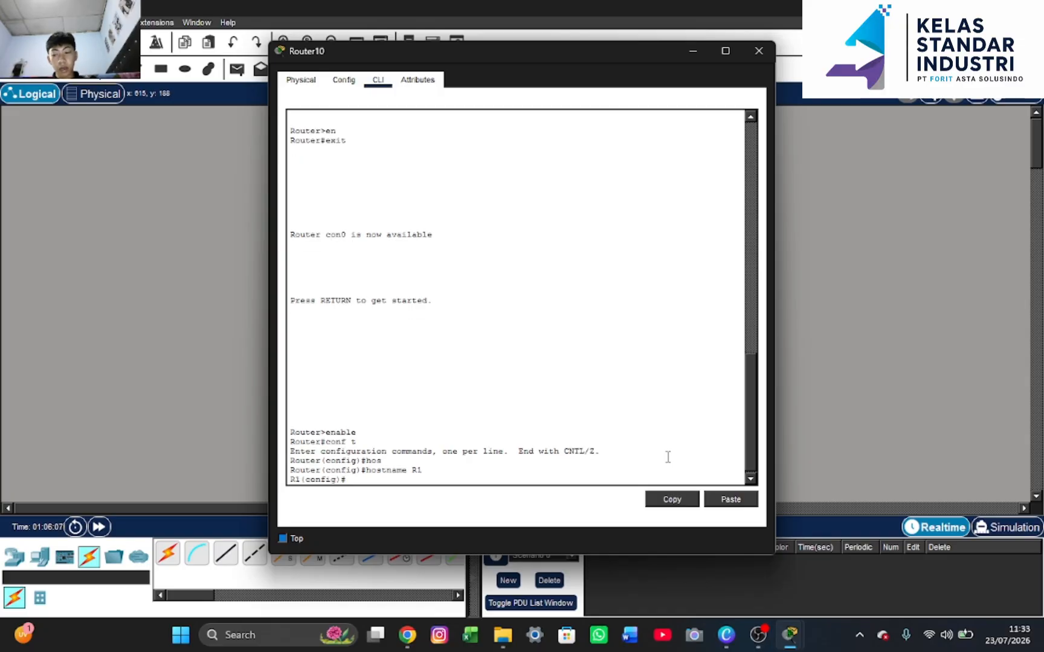
Set an enable secret password on R1, correcting a typo in the command
{"action": "type", "text": "ena"}
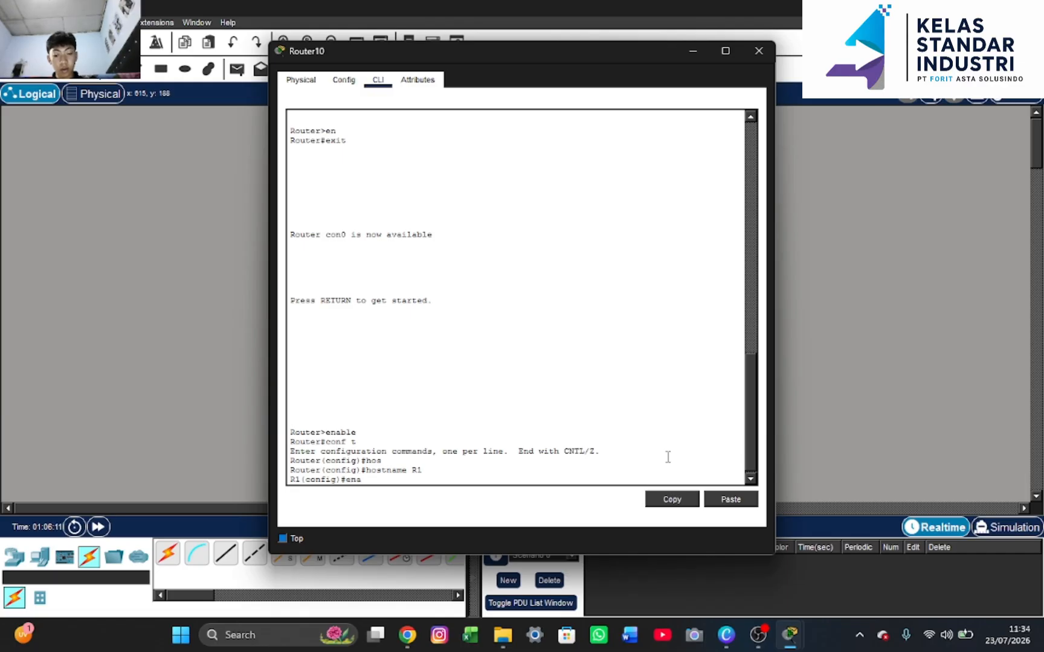
{"action": "type", "text": "ble"}
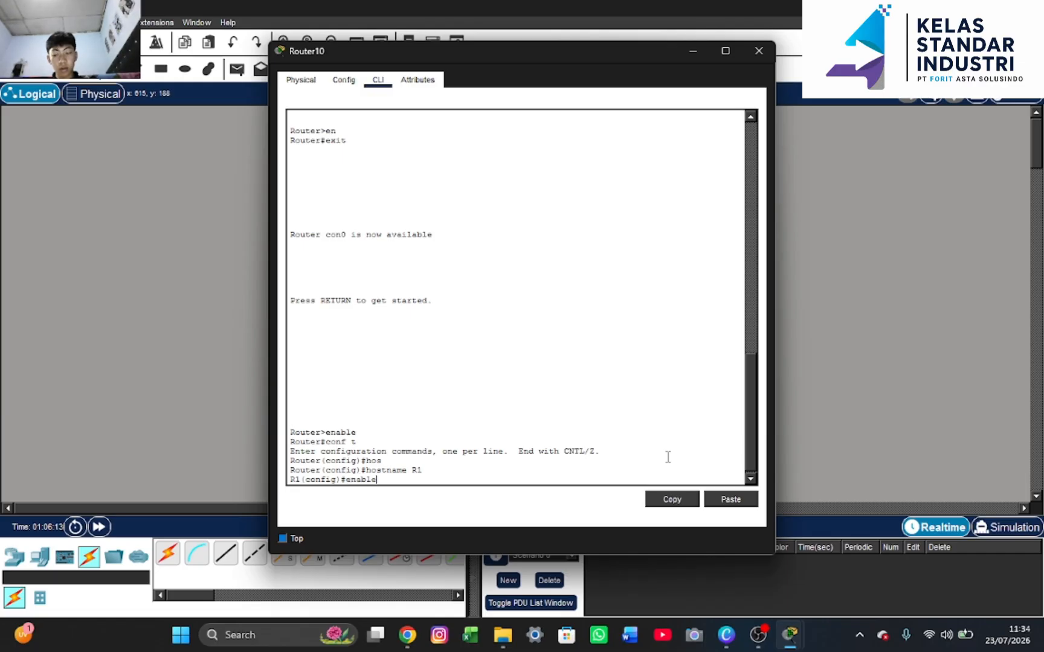
{"action": "type", "text": " secre"}
{"action": "key", "text": "BackSpace"}
{"action": "type", "text": "t 123"}
{"action": "key", "text": "Return"}
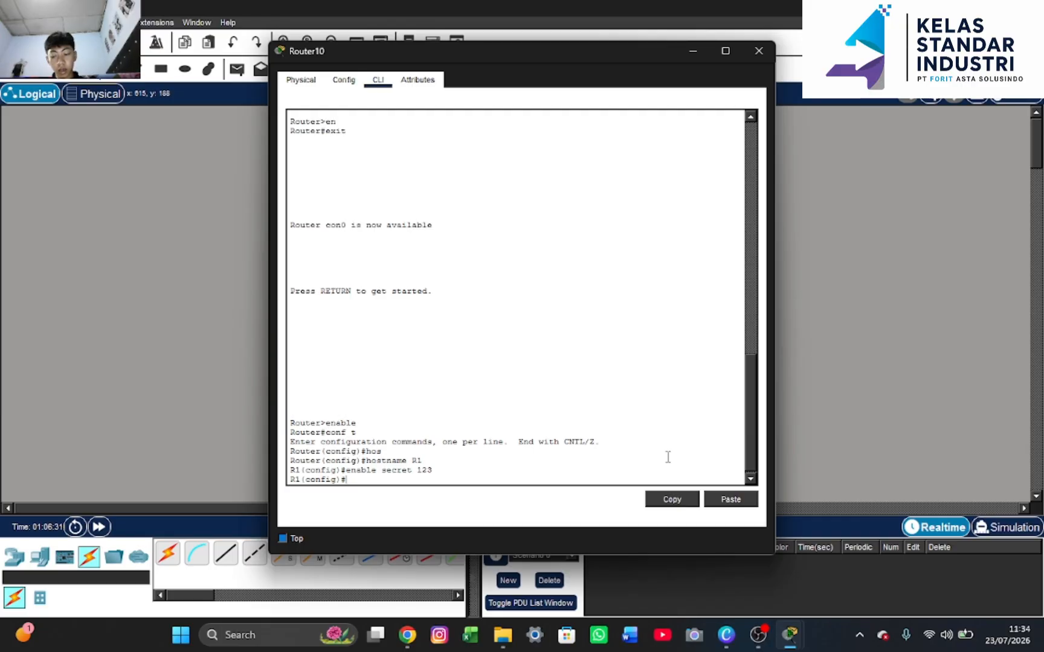
{"action": "type", "text": "int g"}
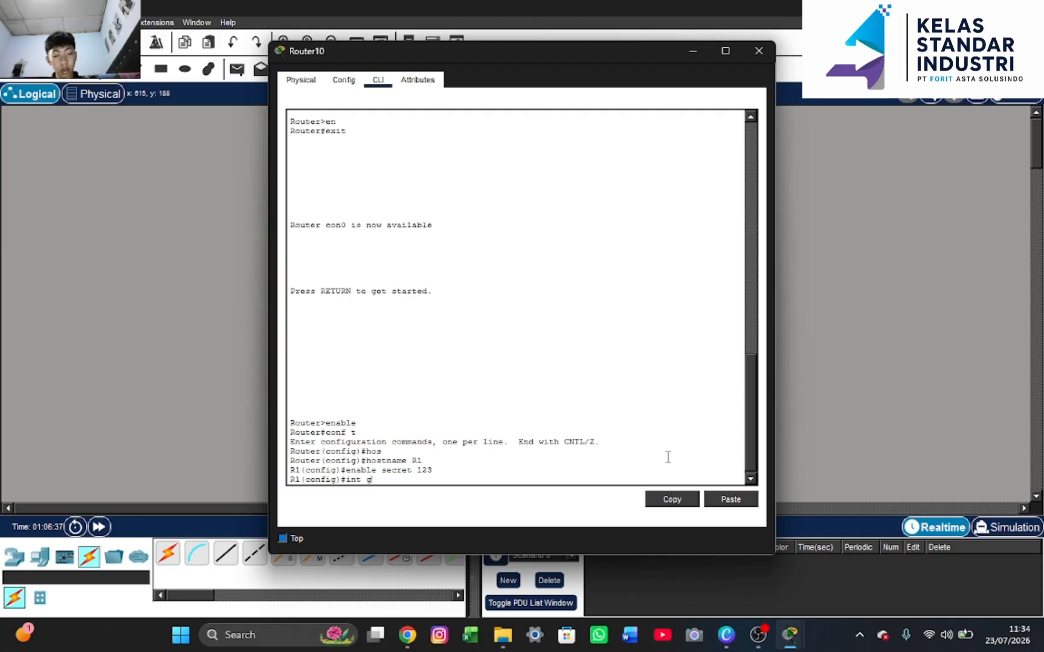
{"action": "type", "text": "0/0"}
Enter interface g0/0 and bring it up with 'no shut'
{"action": "key", "text": "Return"}
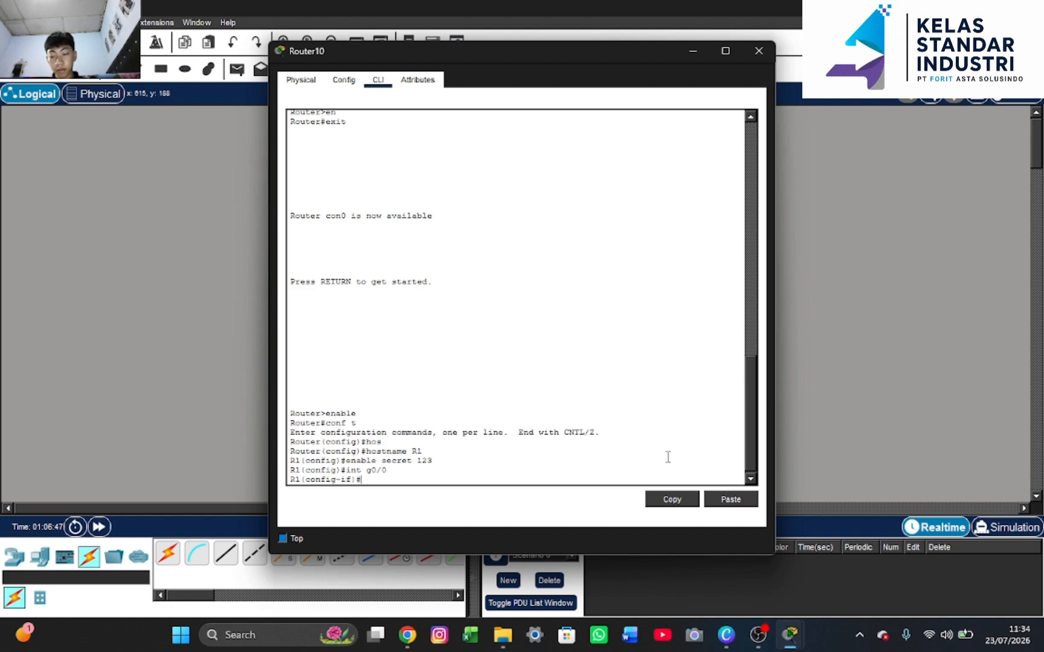
{"action": "type", "text": "no"}
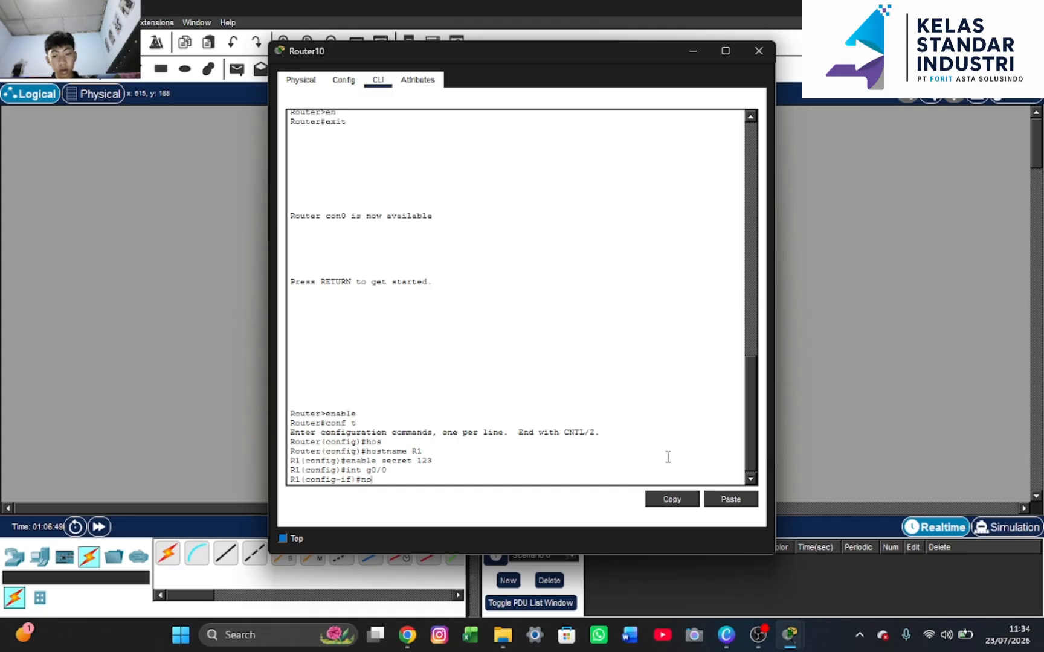
{"action": "type", "text": " shut"}
{"action": "key", "text": "Return"}
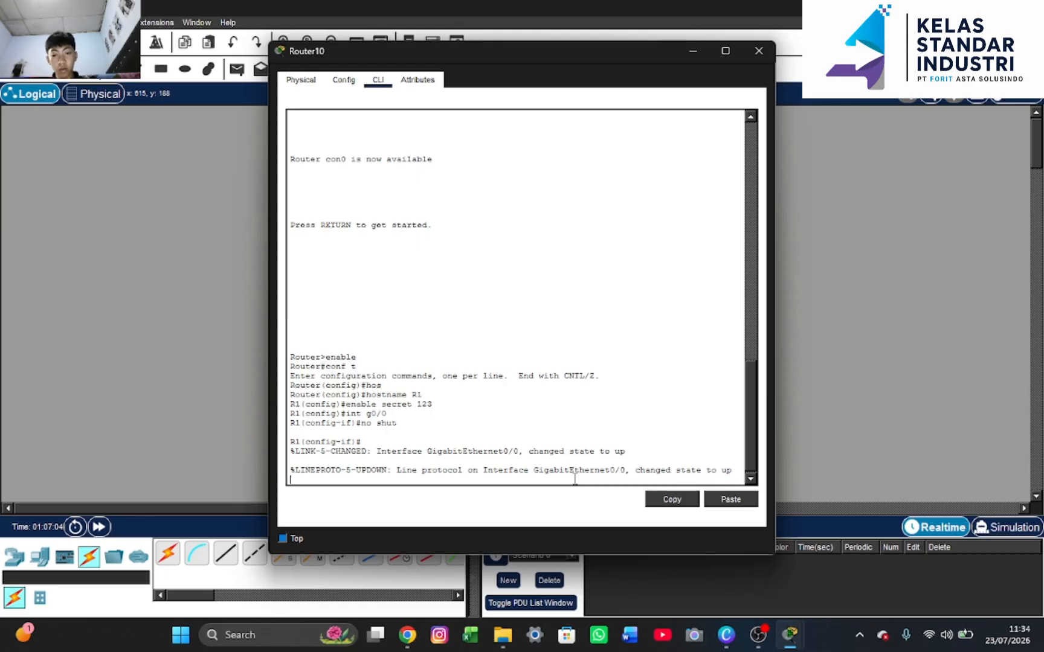
{"action": "key", "text": "Return"}
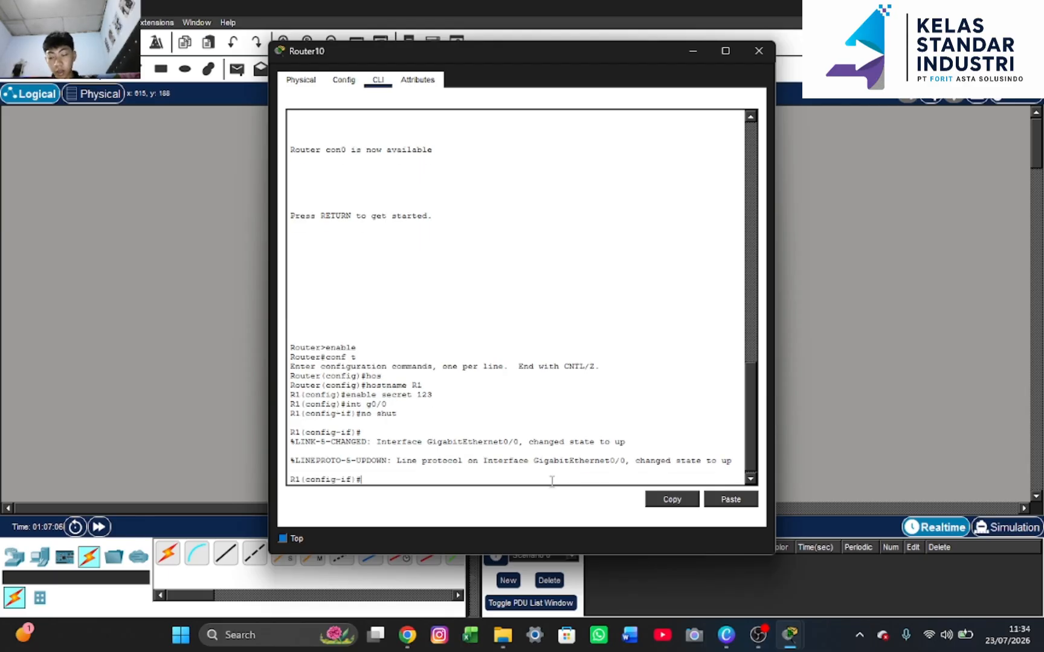
Assign g0/0 the IP address 192.168.1.1 with mask 255.255.255.0
{"action": "type", "text": "ip"}
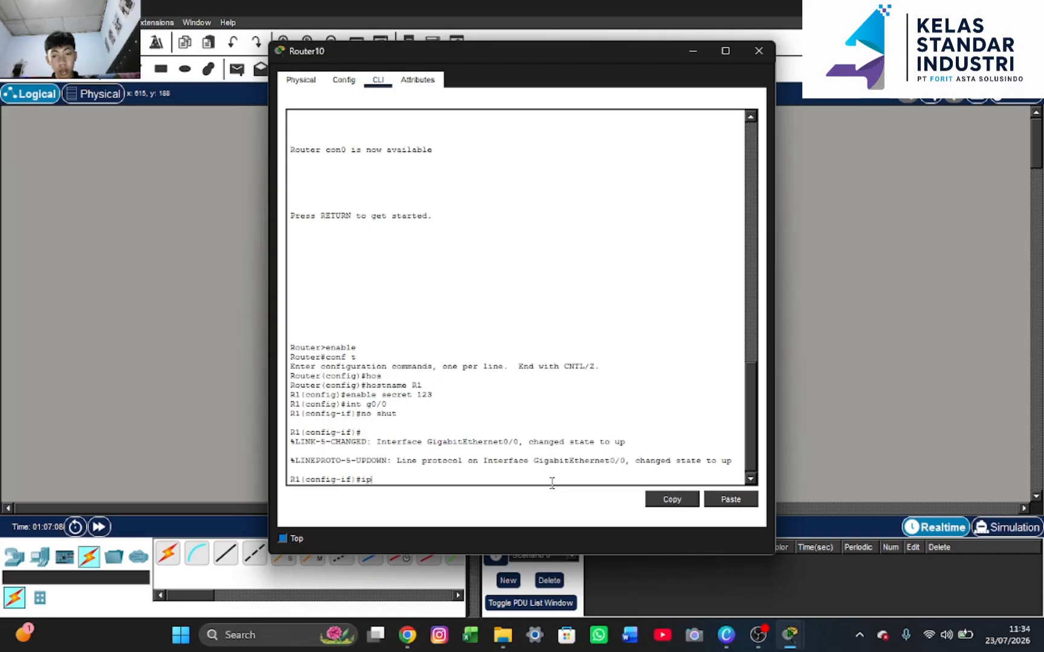
{"action": "type", "text": " add"}
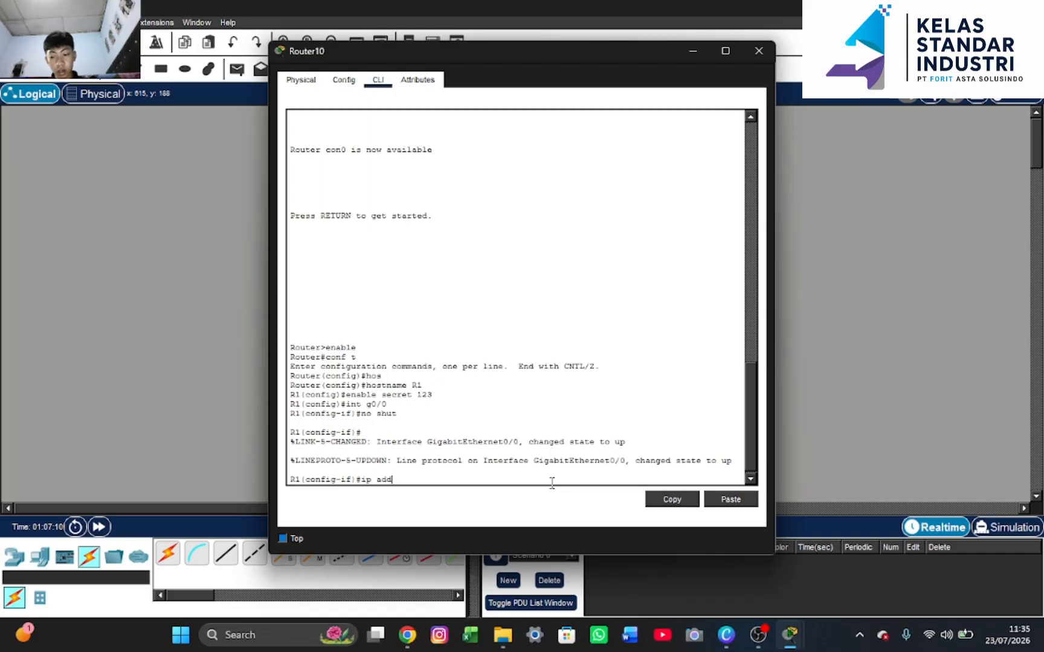
{"action": "key", "text": "Tab"}
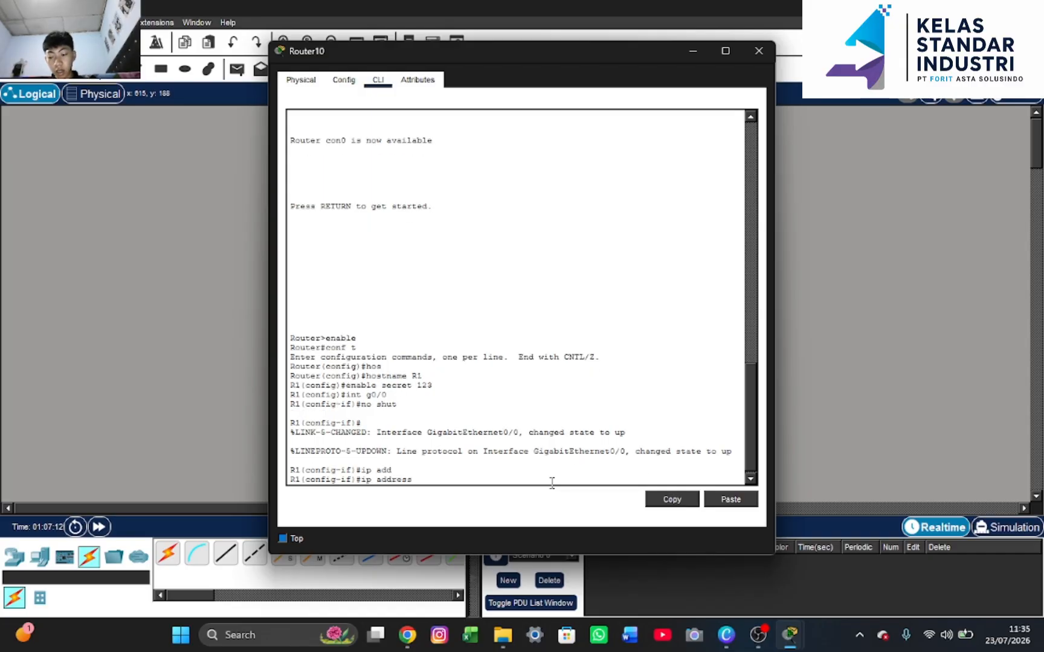
{"action": "type", "text": "19"}
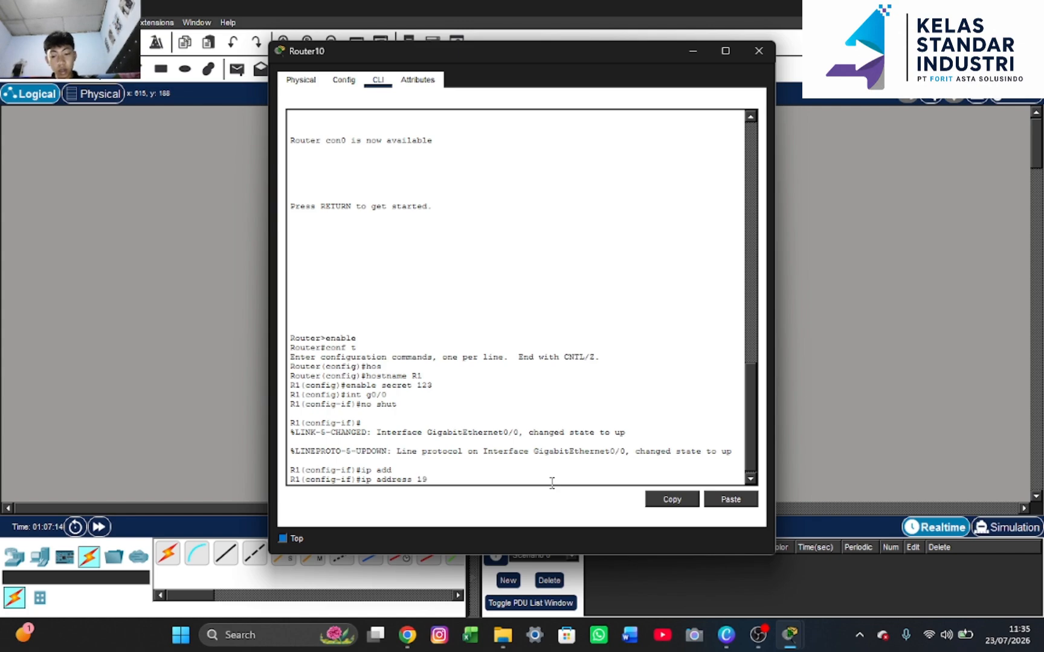
{"action": "type", "text": "2.168."}
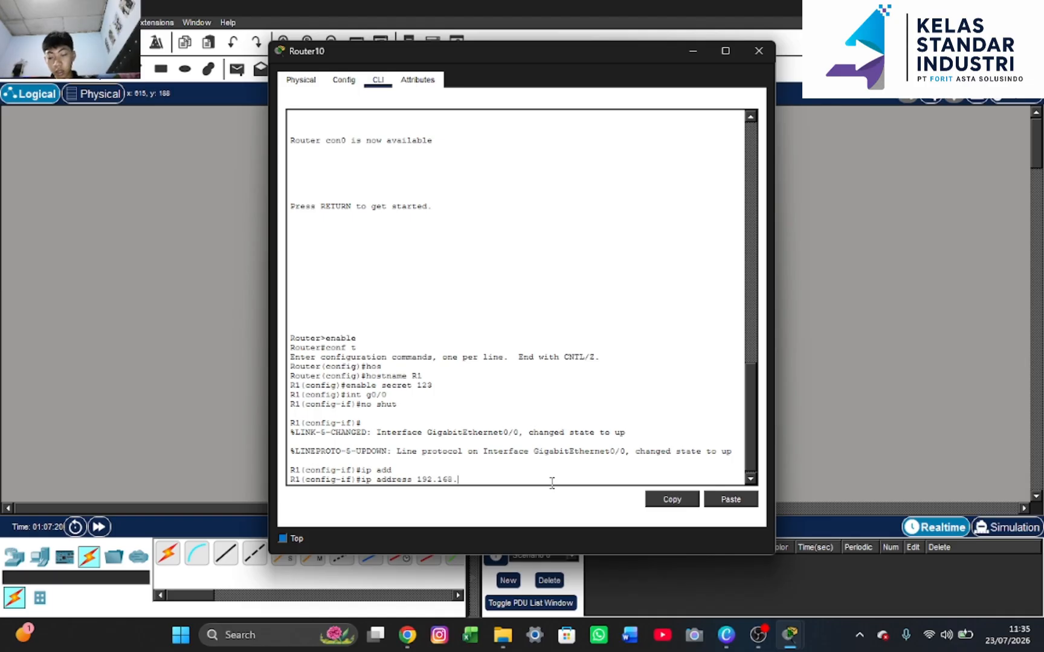
{"action": "type", "text": "1."}
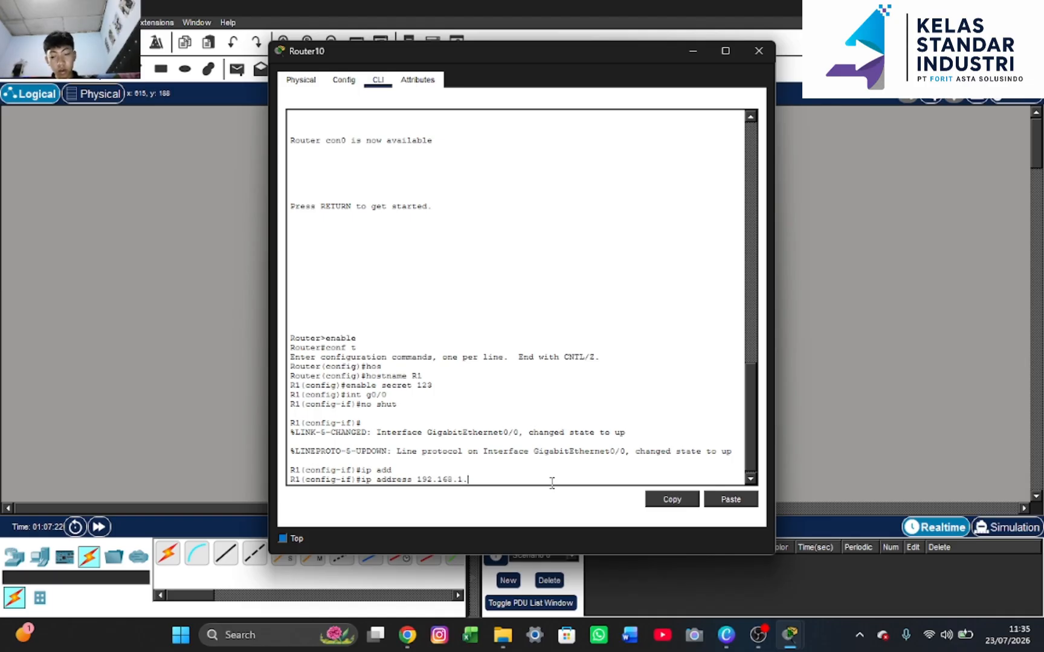
{"action": "type", "text": "1 255.255"}
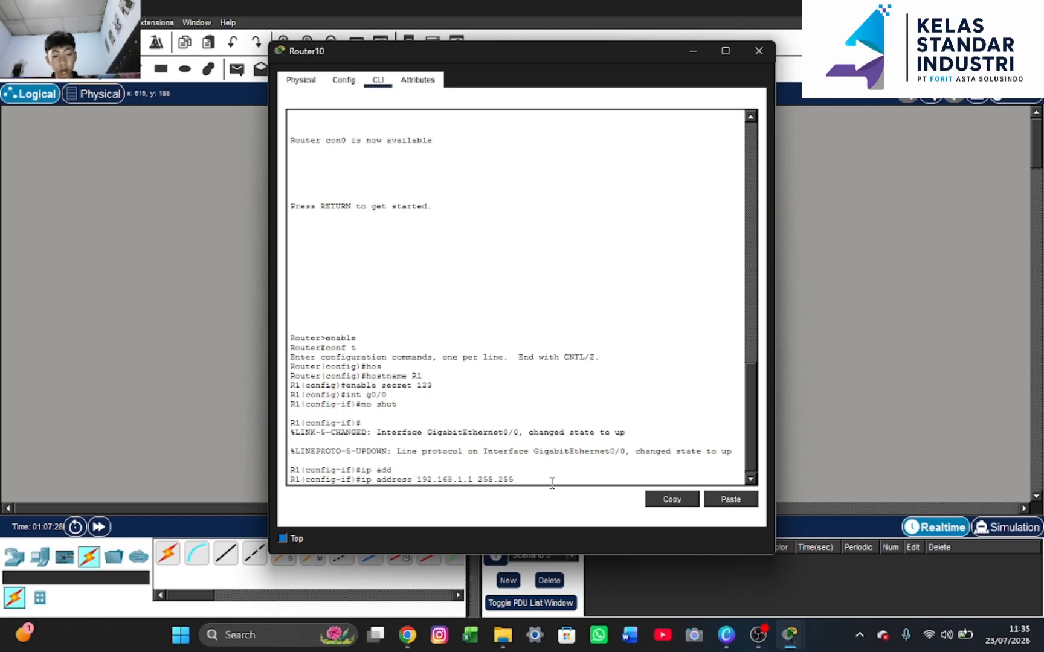
{"action": "type", "text": ".255.0"}
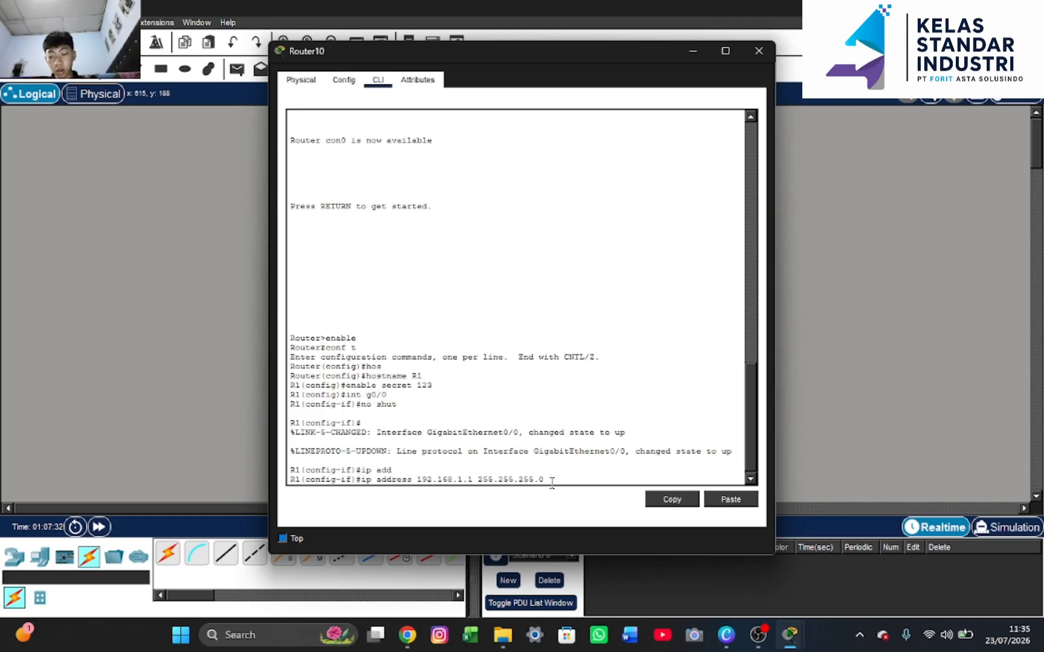
{"action": "key", "text": "Return"}
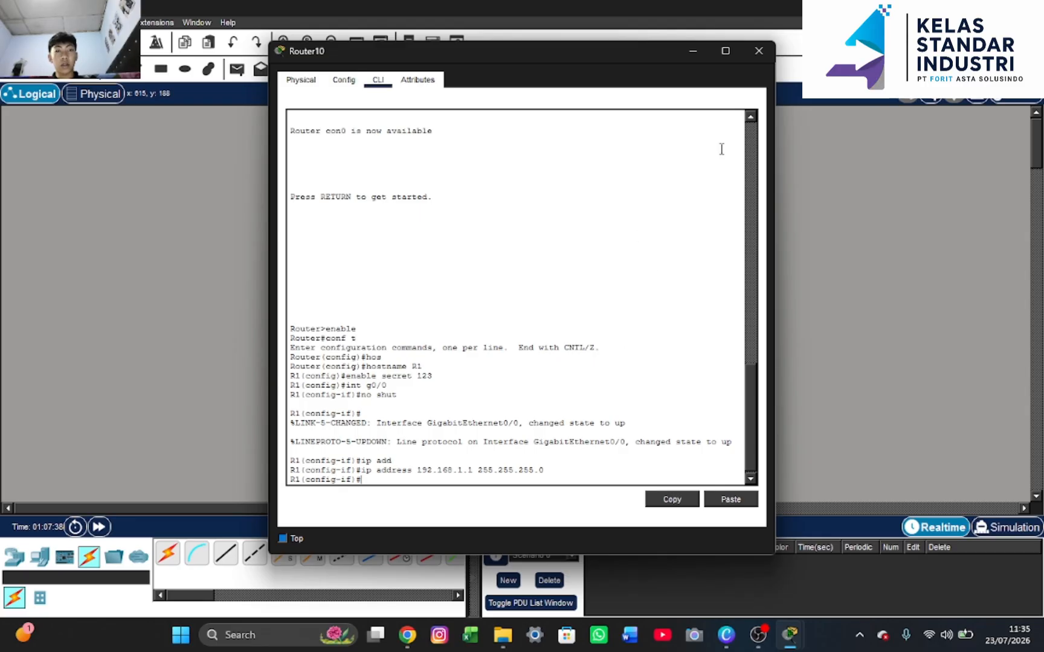
Place a 3560-24PS multilayer switch right of the router and open its window
{"action": "left_click", "coordinate": [691, 53]}
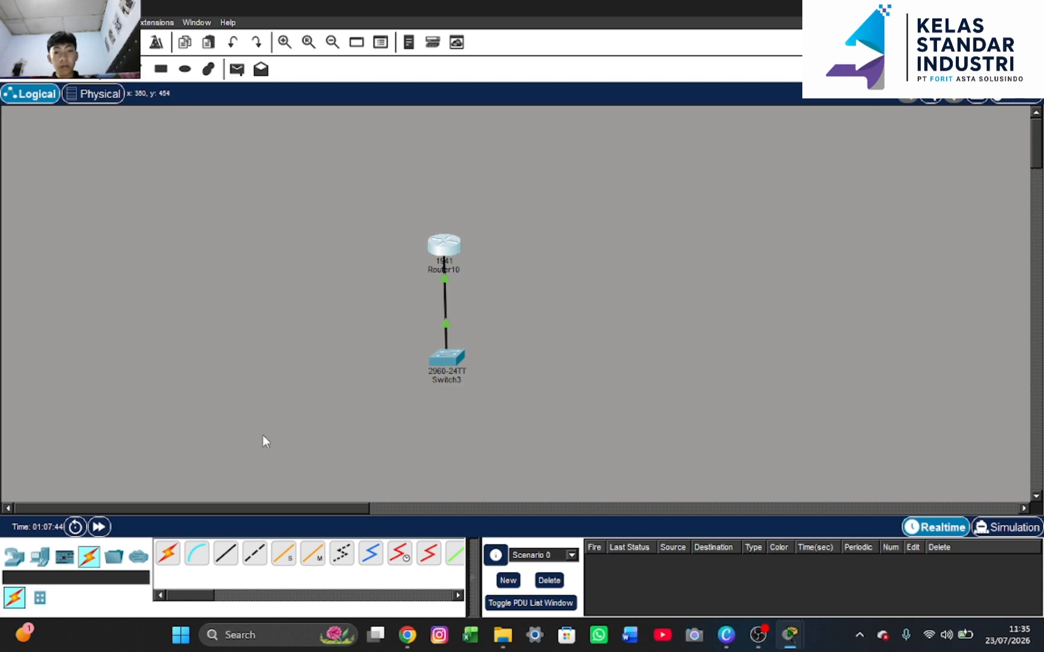
{"action": "left_click", "coordinate": [14, 556]}
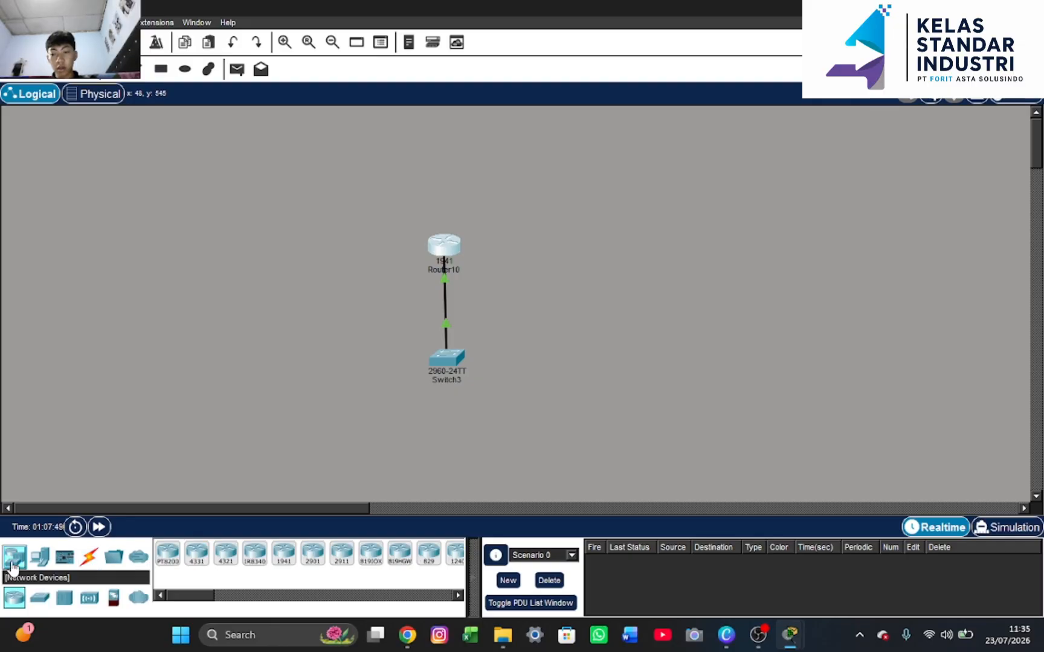
{"action": "left_click", "coordinate": [40, 599]}
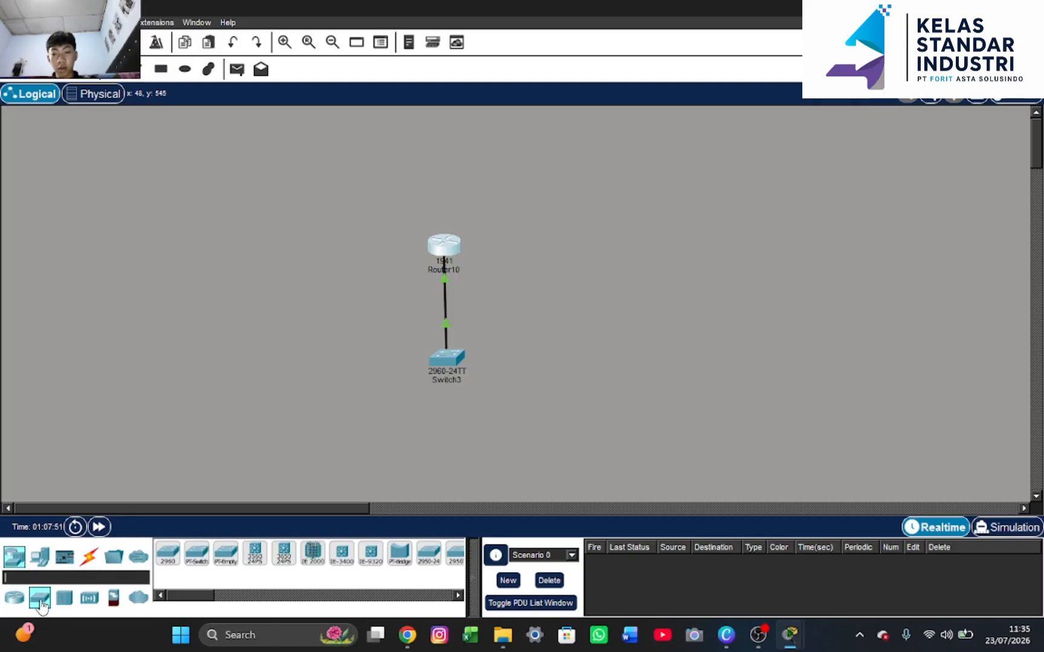
{"action": "left_click", "coordinate": [254, 552]}
{"action": "left_click", "coordinate": [649, 217]}
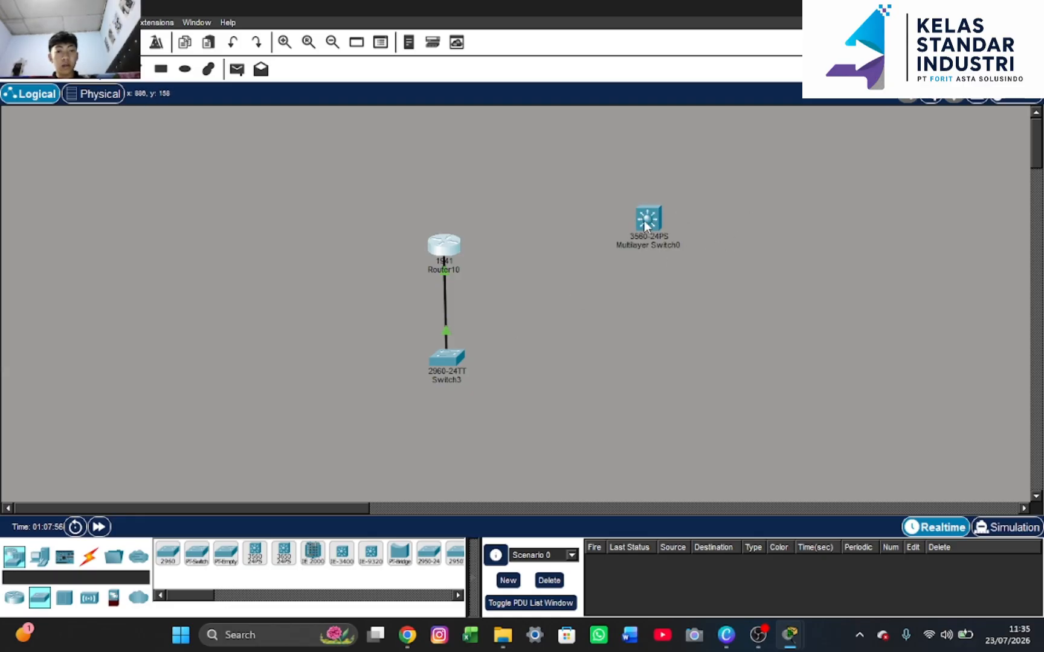
{"action": "left_click", "coordinate": [644, 220]}
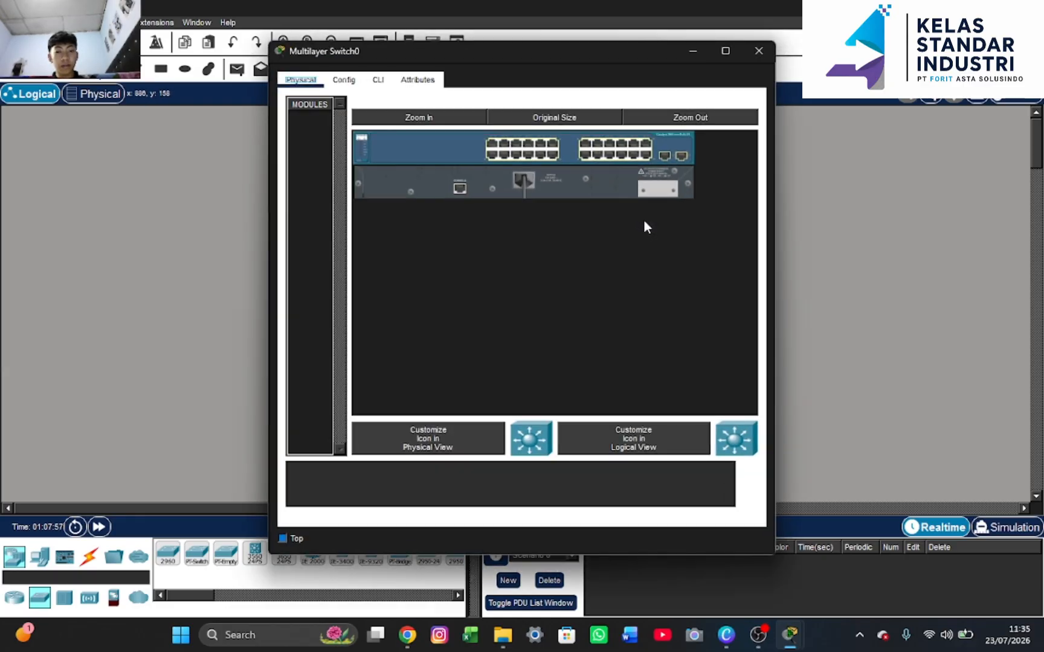
In Multilayer Switch0's CLI, decline setup, run 'en', then 'conf t'
{"action": "left_click", "coordinate": [378, 79]}
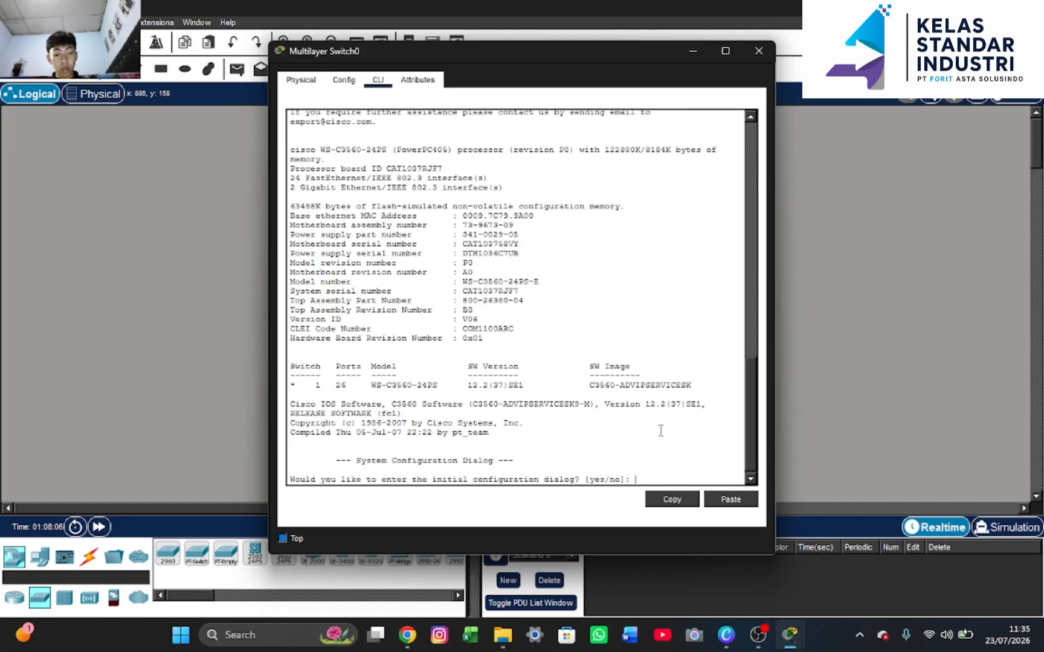
{"action": "type", "text": "no"}
{"action": "key", "text": "Return"}
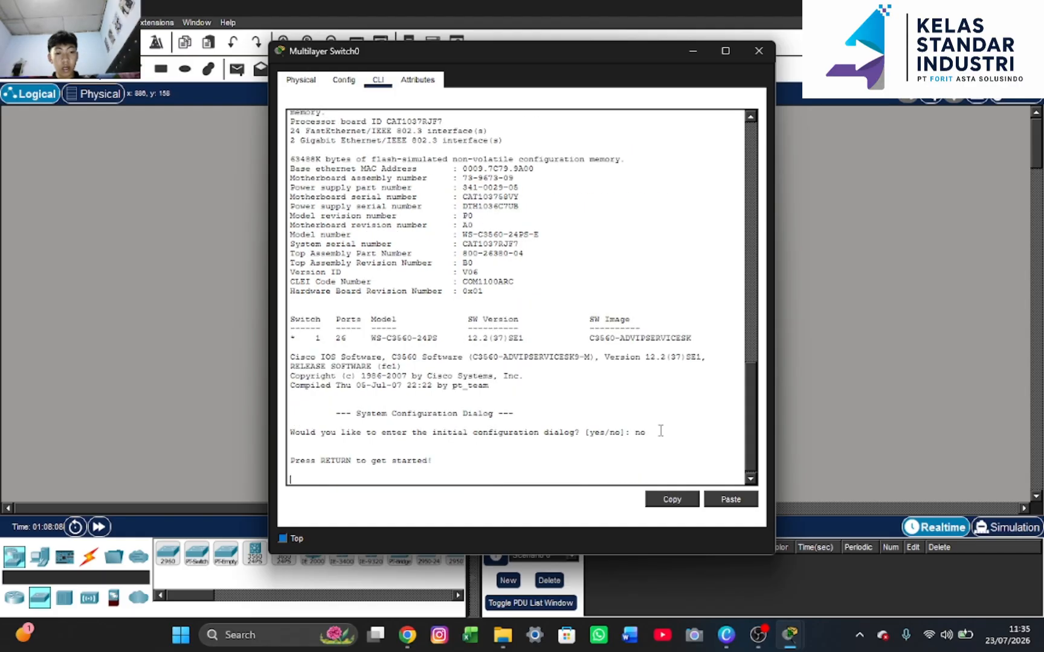
{"action": "key", "text": "Return"}
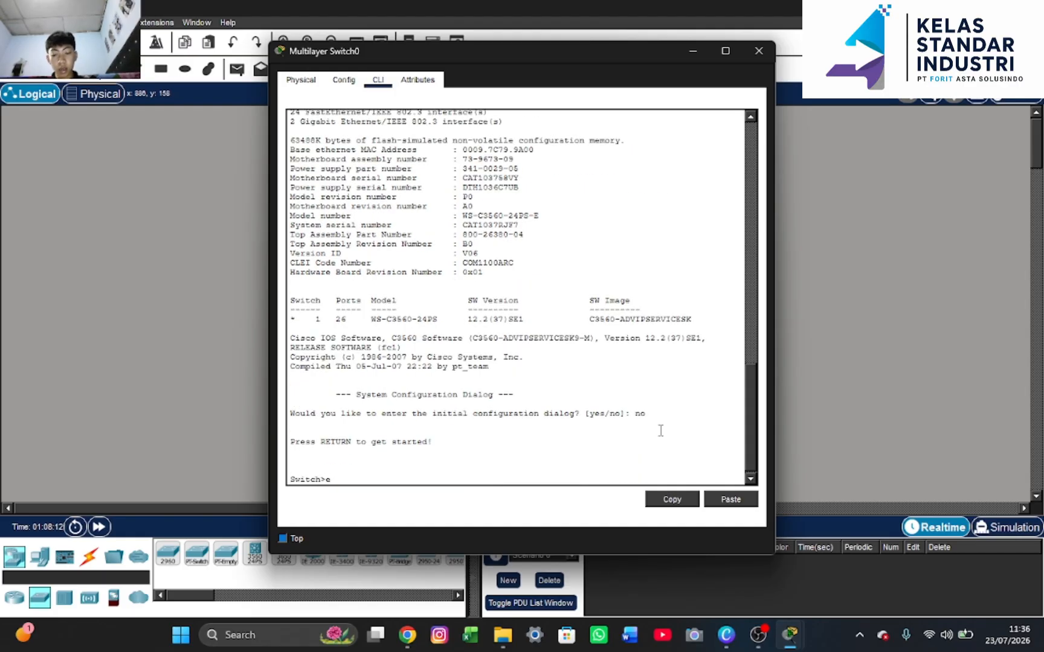
{"action": "type", "text": "en"}
{"action": "key", "text": "Return"}
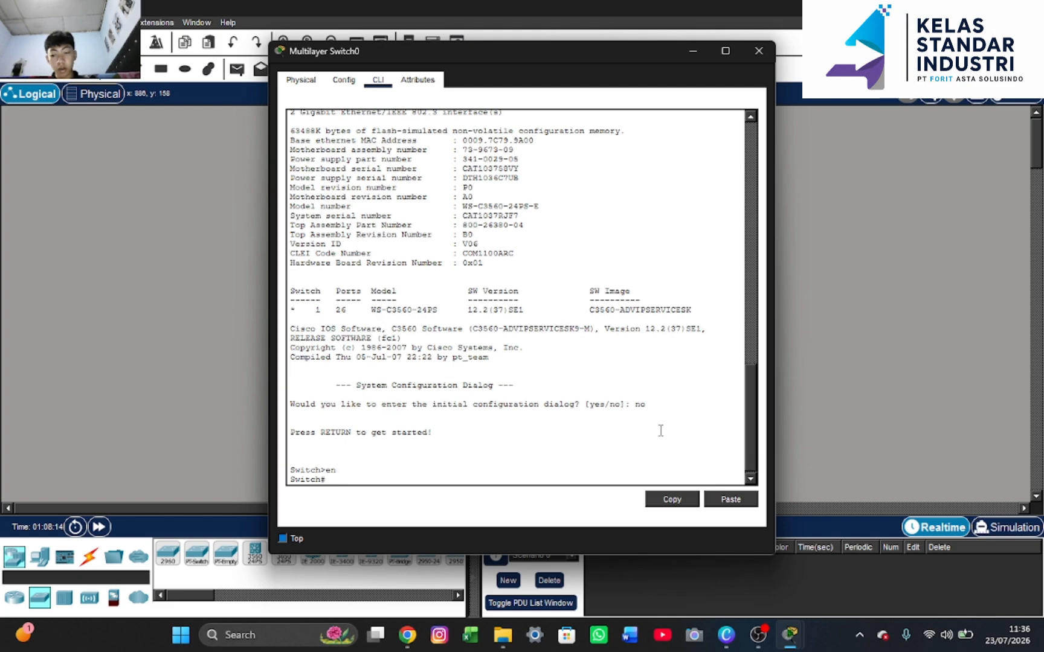
{"action": "type", "text": "con"}
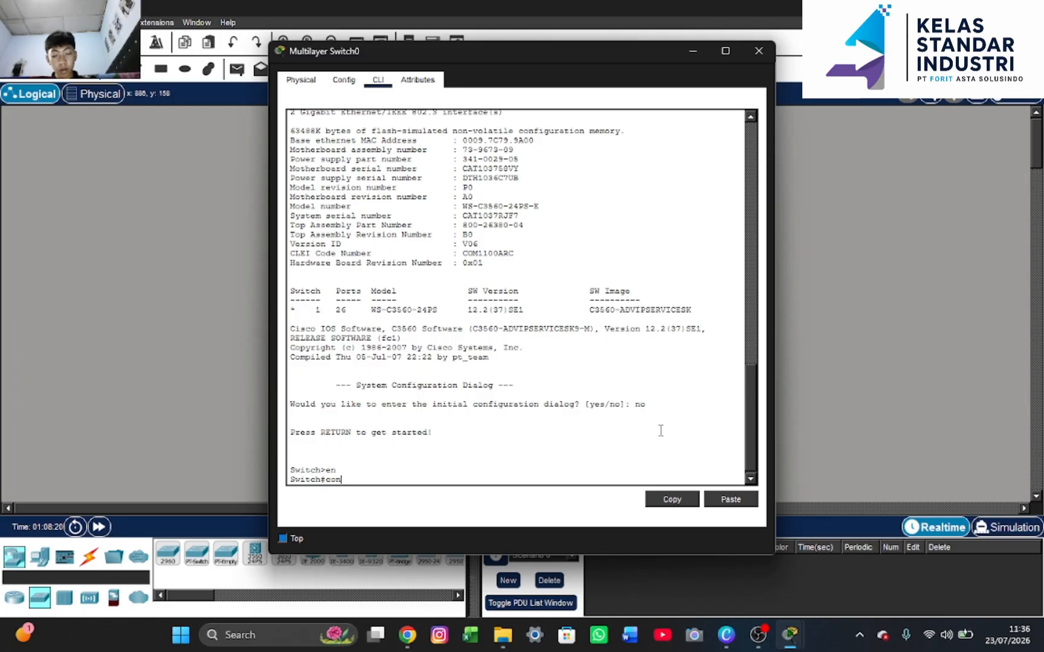
{"action": "type", "text": "f t"}
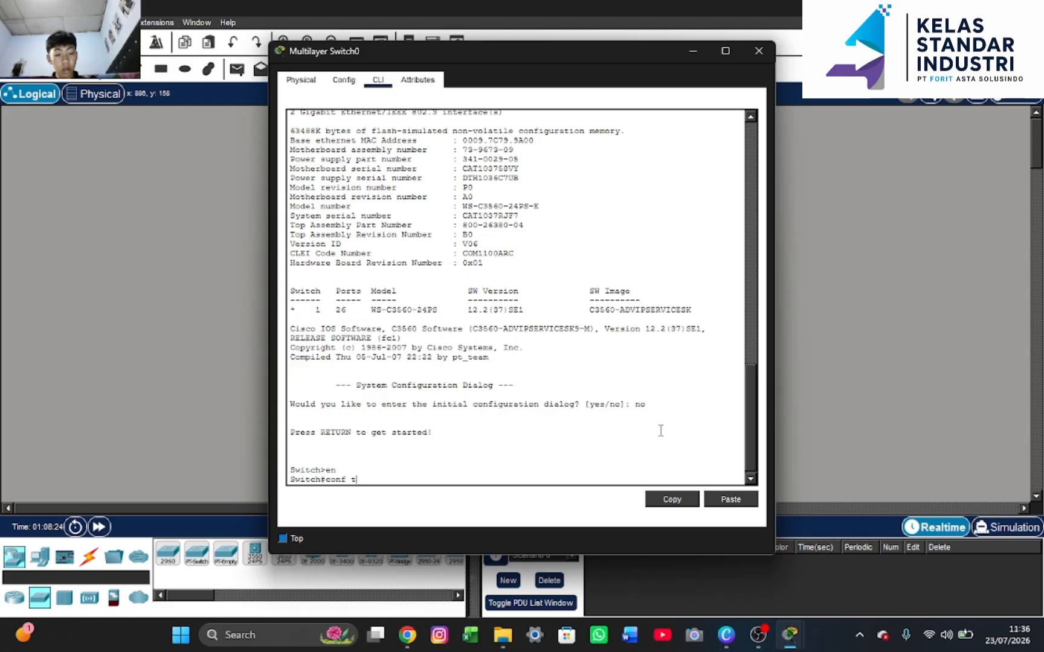
{"action": "key", "text": "Return"}
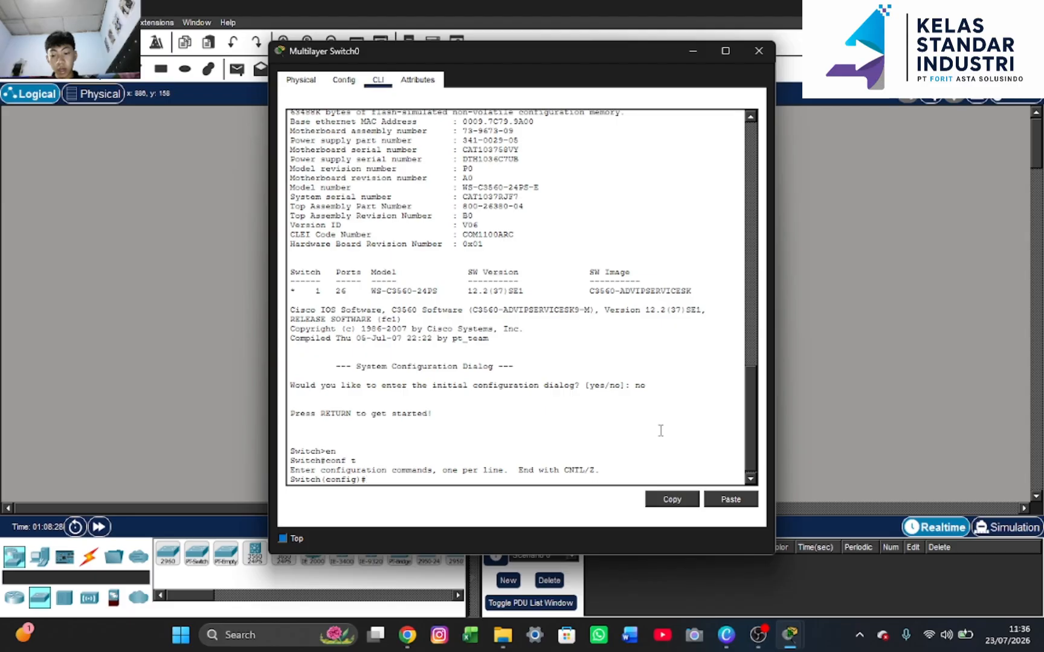
Enter interface fa0/1, exit it, then create interface Vlan 10 on Multilayer Switch0
{"action": "type", "text": "int fa"}
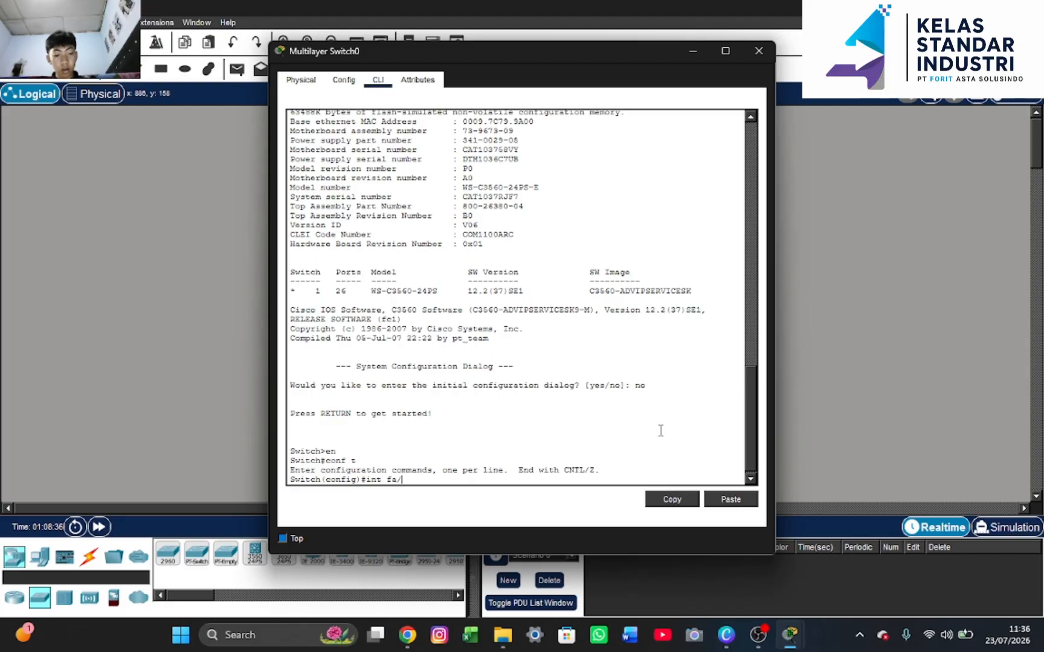
{"action": "type", "text": "/0"}
{"action": "key", "text": "BackSpace"}
{"action": "key", "text": "BackSpace"}
{"action": "type", "text": "0/1"}
{"action": "key", "text": "Return"}
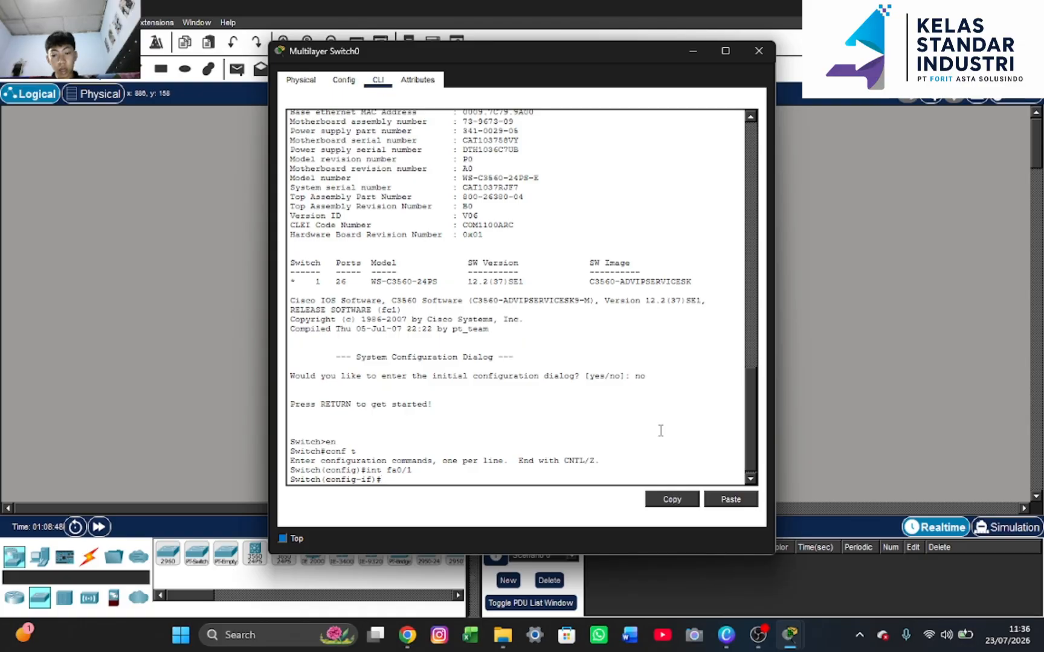
{"action": "type", "text": "ex"}
{"action": "key", "text": "Return"}
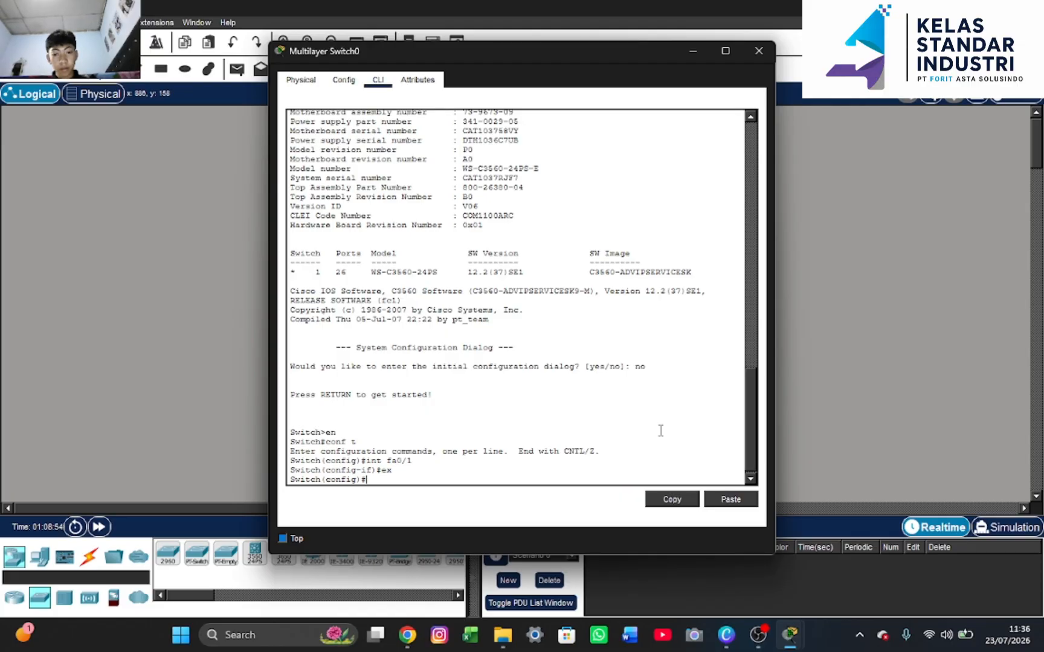
{"action": "type", "text": "in"}
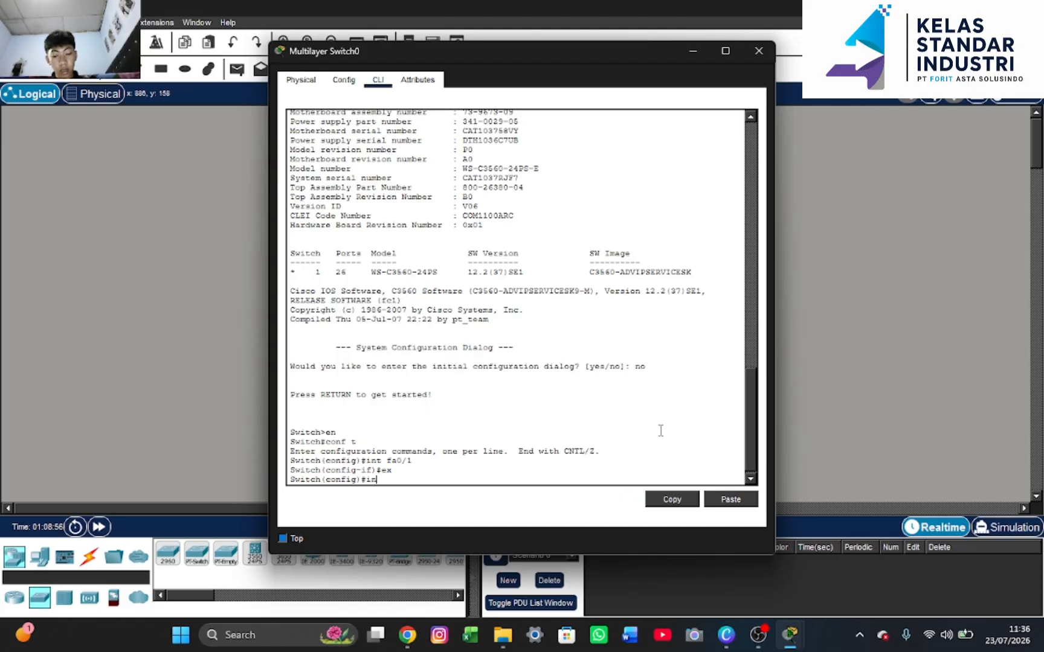
{"action": "type", "text": "t vlan 1"}
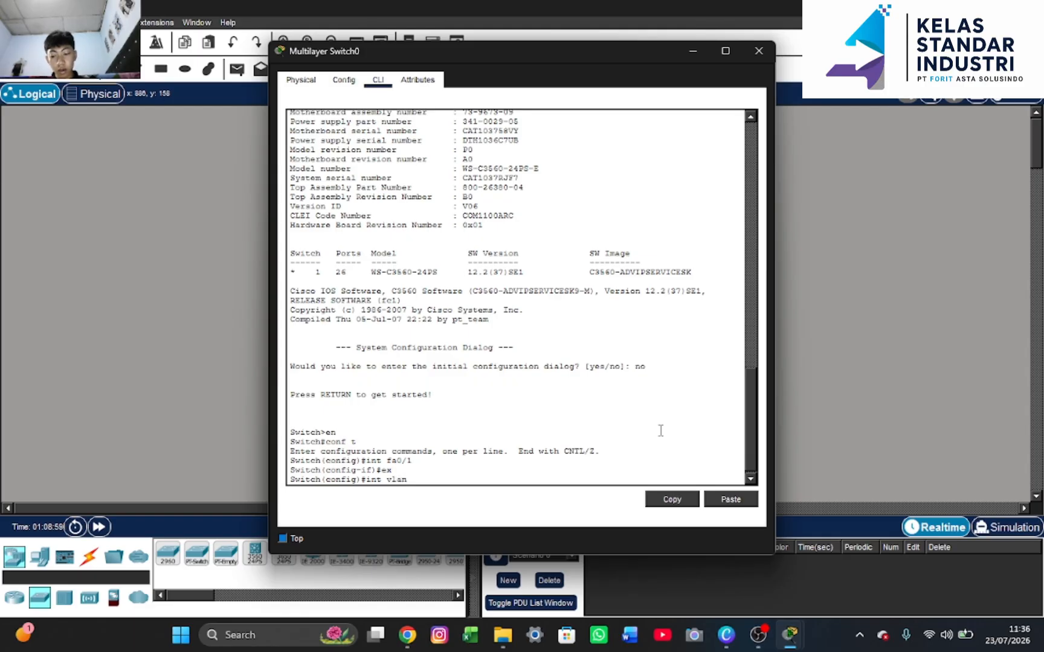
{"action": "type", "text": "0"}
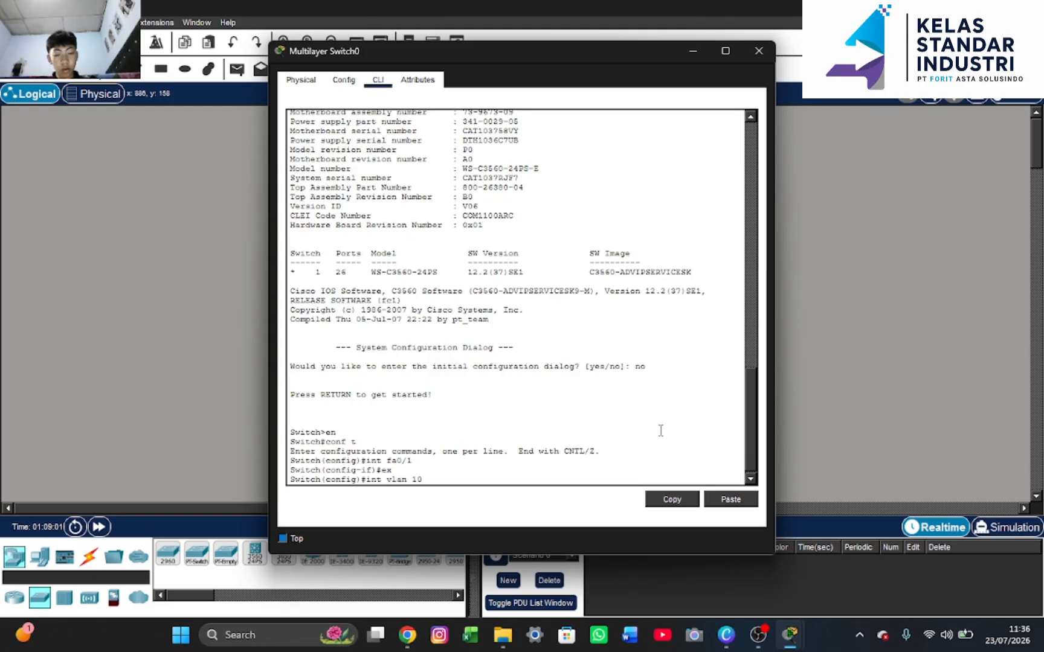
{"action": "key", "text": "Return"}
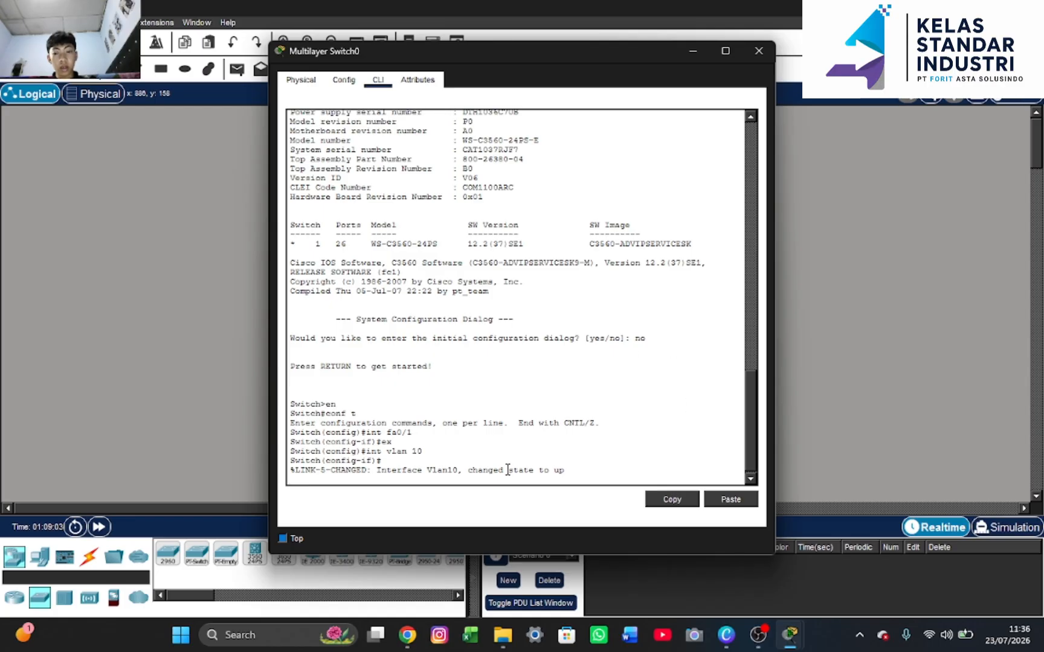
Return to R1's console and exit interface configuration
{"action": "left_click", "coordinate": [690, 48]}
{"action": "left_click", "coordinate": [444, 247]}
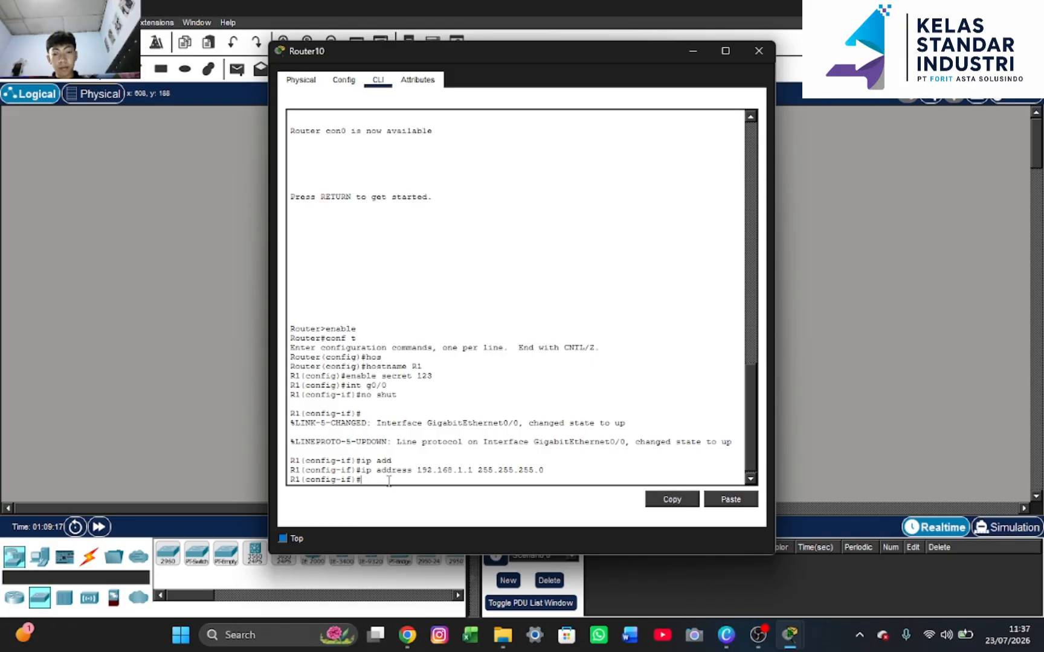
{"action": "type", "text": "e"}
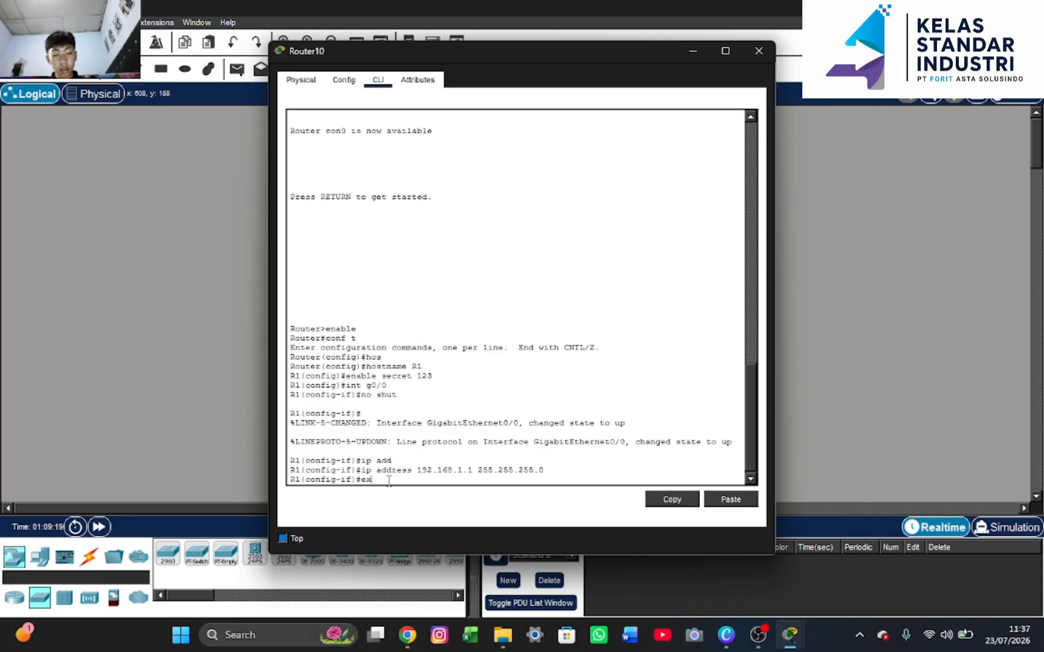
{"action": "type", "text": "x"}
{"action": "key", "text": "Return"}
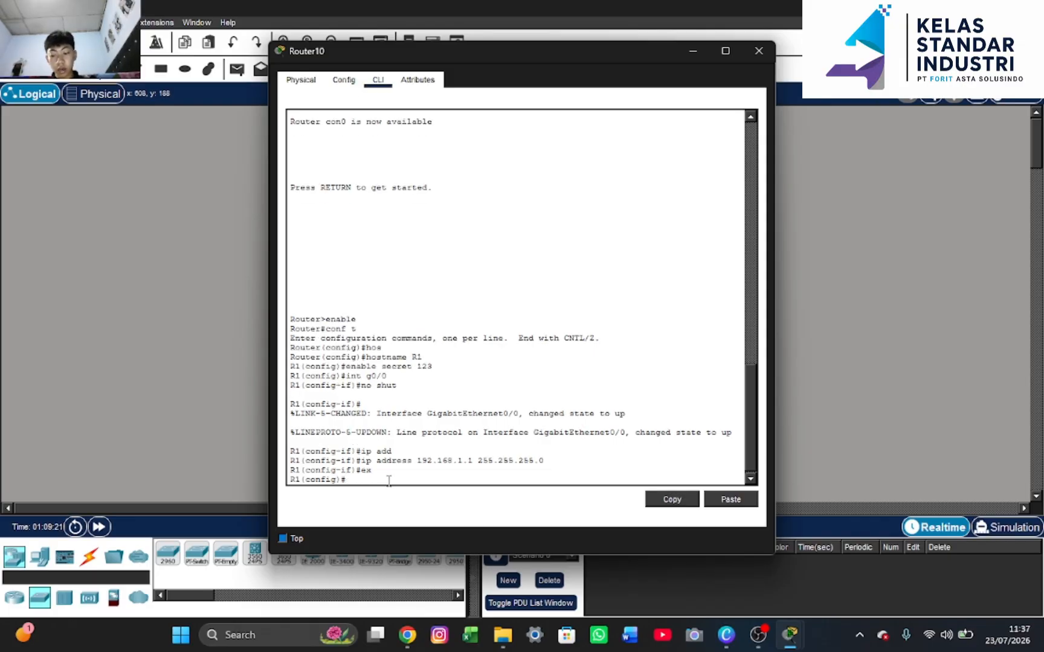
Try creating subinterface fa0/0.10 on R1, which is rejected, then close the window
{"action": "type", "text": "int fa"}
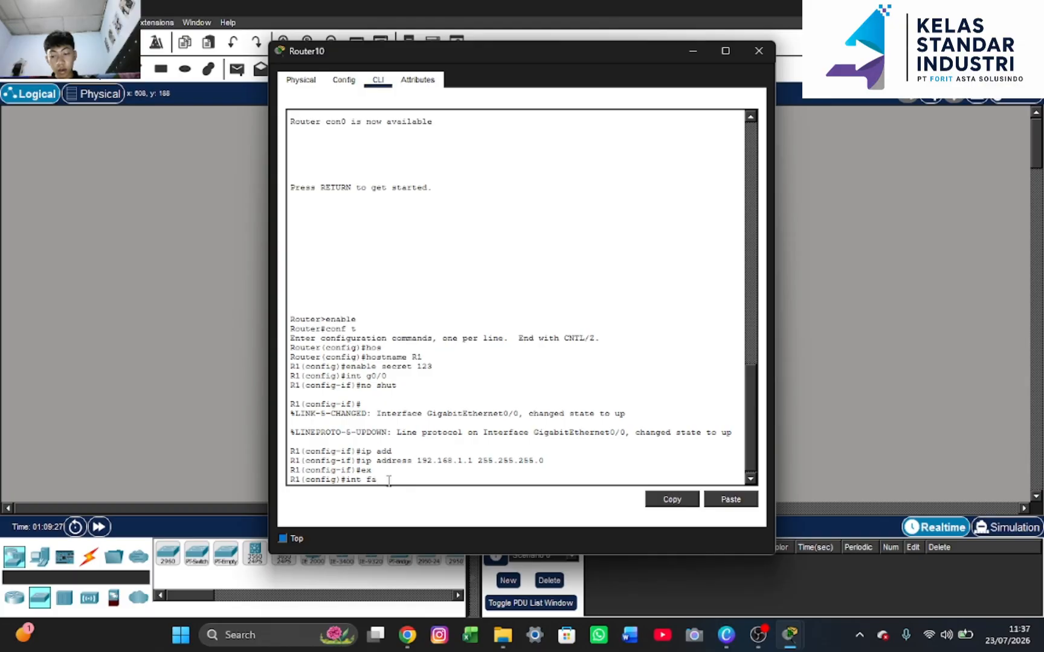
{"action": "type", "text": "0/0."}
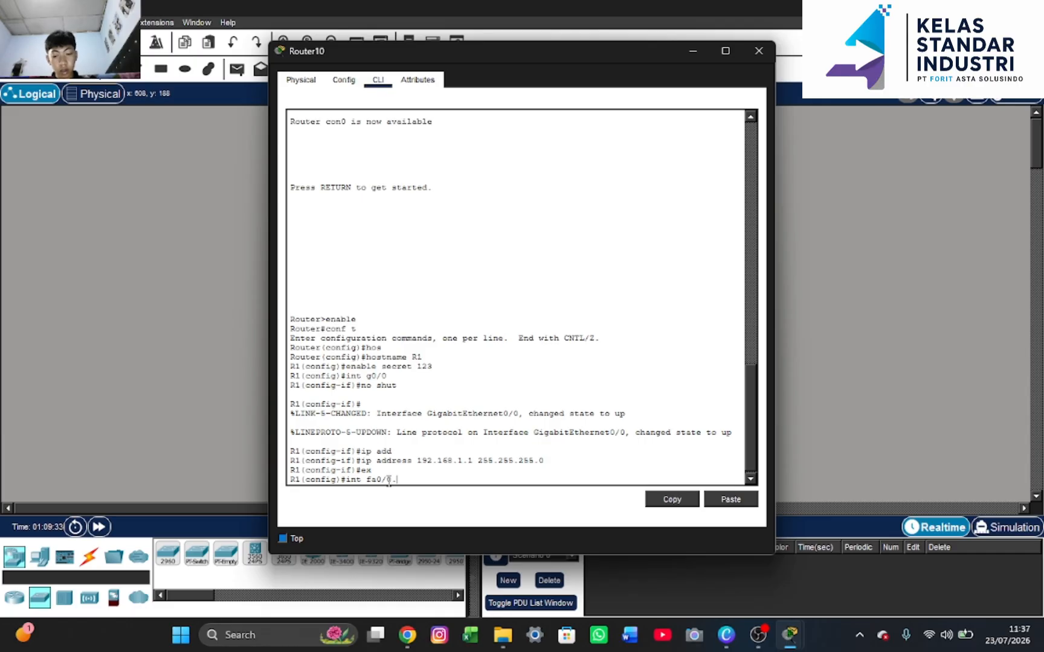
{"action": "type", "text": "1"}
{"action": "key", "text": "BackSpace"}
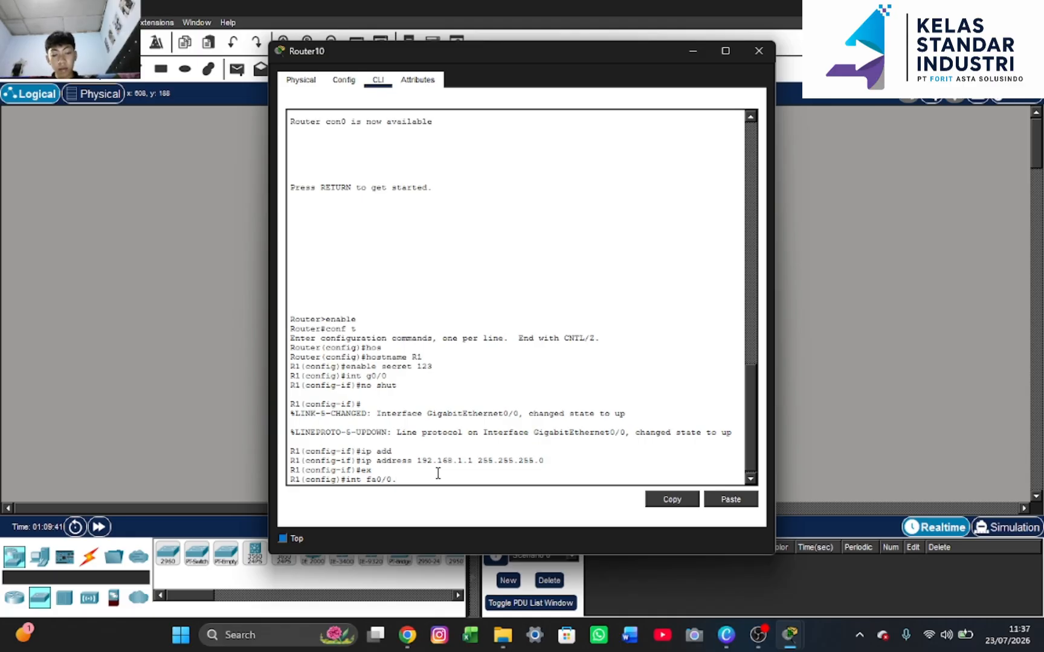
{"action": "type", "text": "10"}
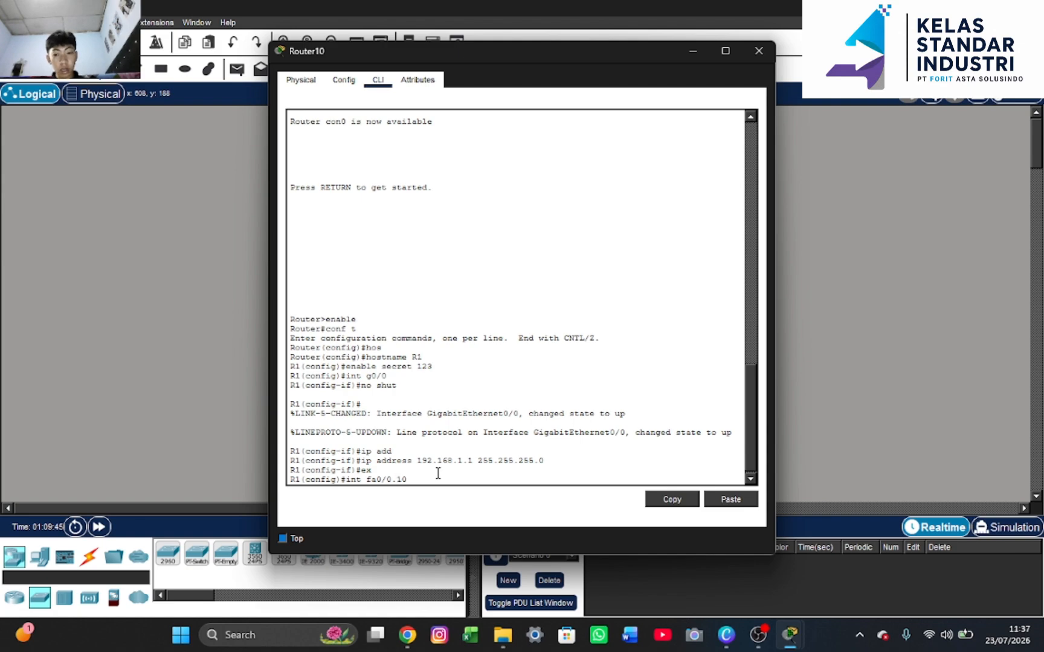
{"action": "key", "text": "Return"}
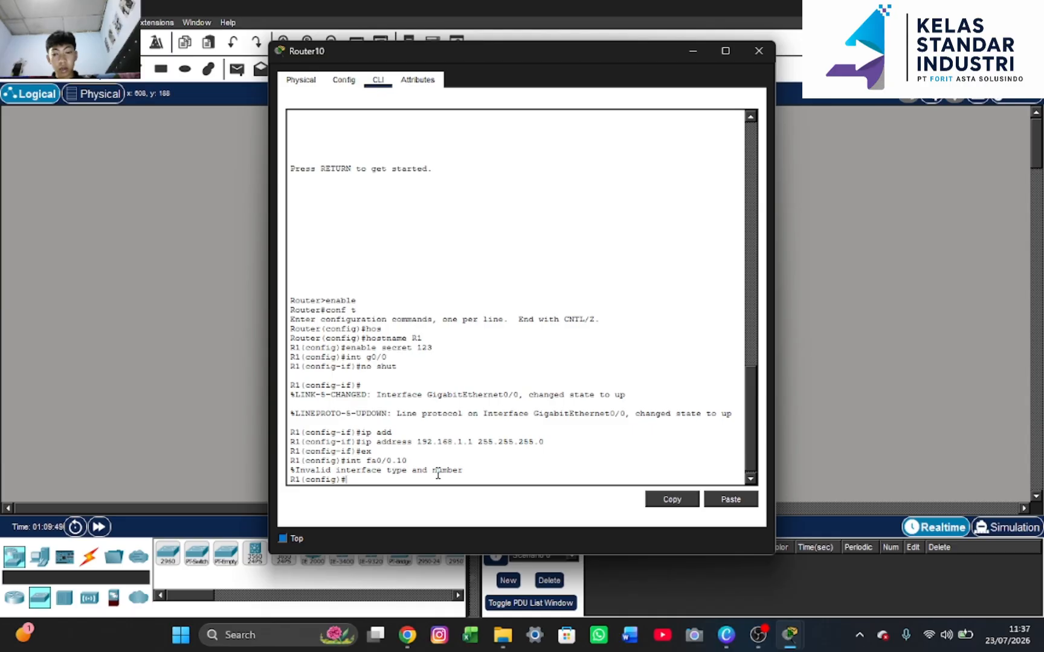
{"action": "left_click", "coordinate": [692, 52]}
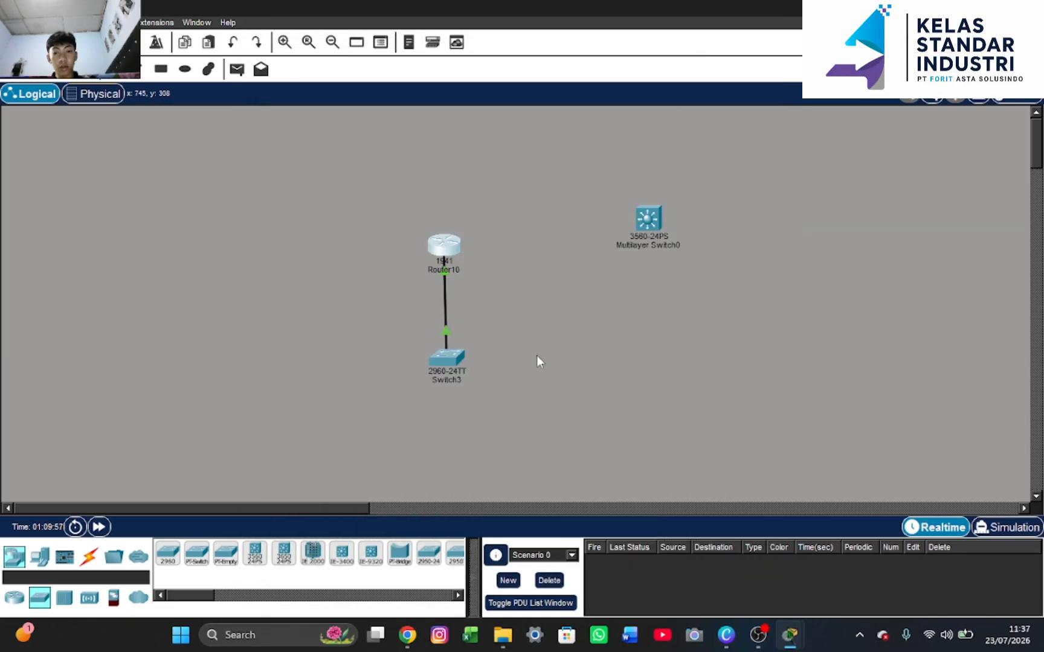
Open Switch3's CLI and enter privileged mode with 'en'
{"action": "left_click", "coordinate": [448, 355]}
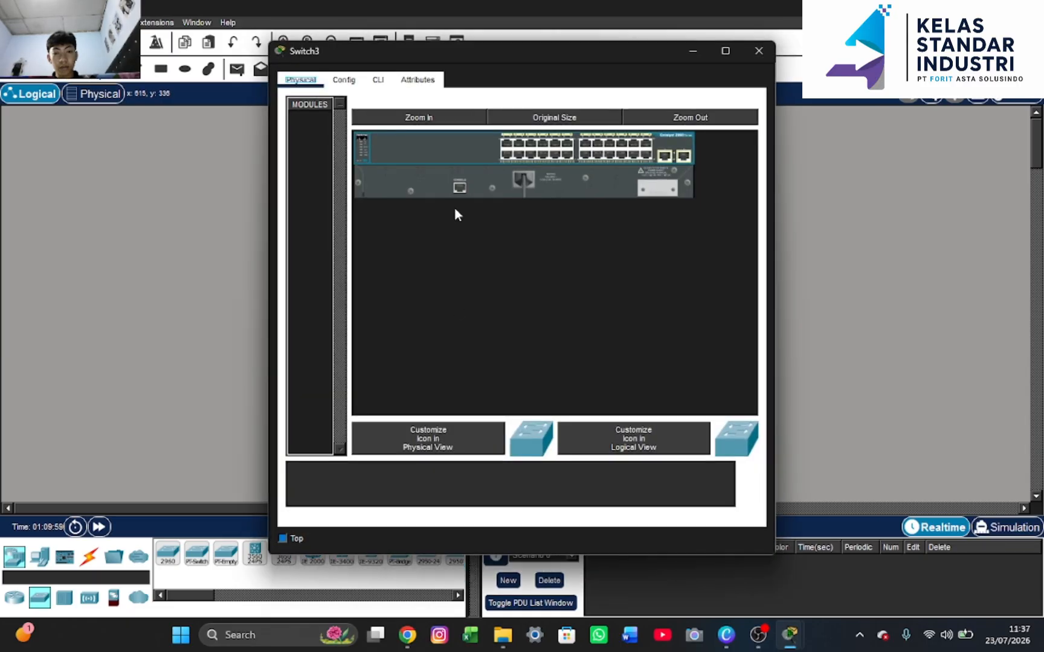
{"action": "left_click", "coordinate": [381, 81]}
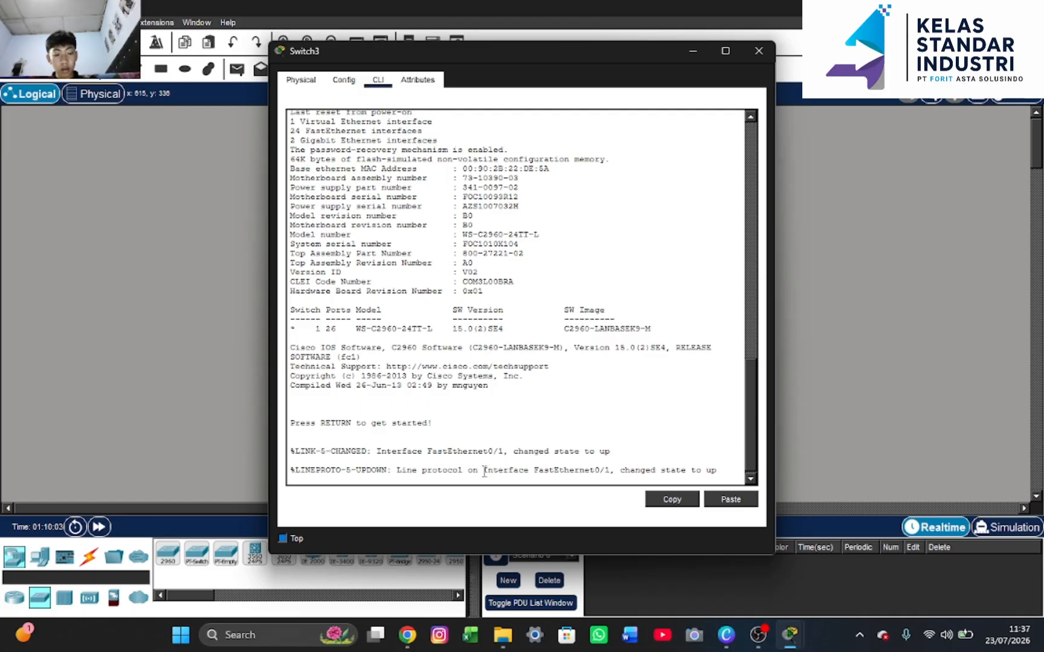
{"action": "key", "text": "Return"}
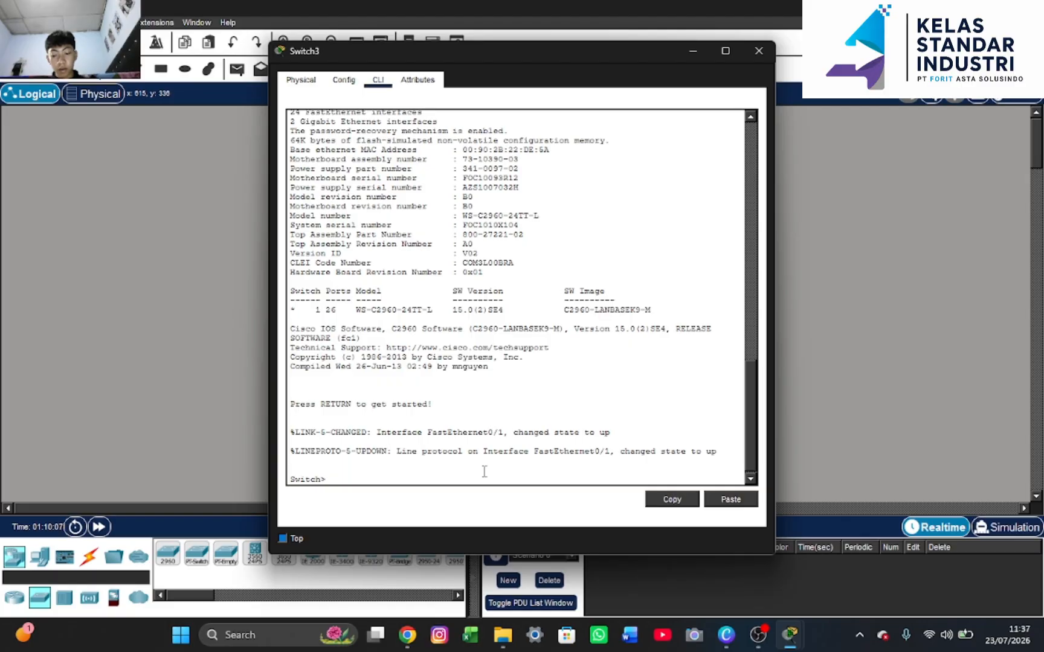
{"action": "type", "text": "en"}
{"action": "key", "text": "Return"}
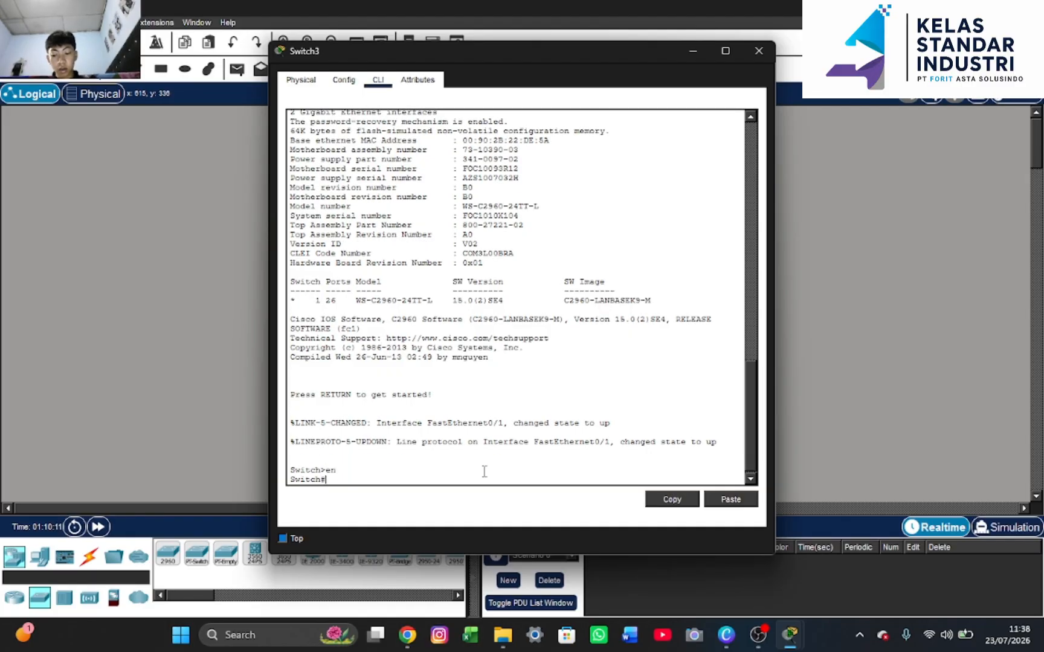
Create VLAN 10 on Switch3 from global configuration mode, then bring up Router13's console
{"action": "type", "text": "co"}
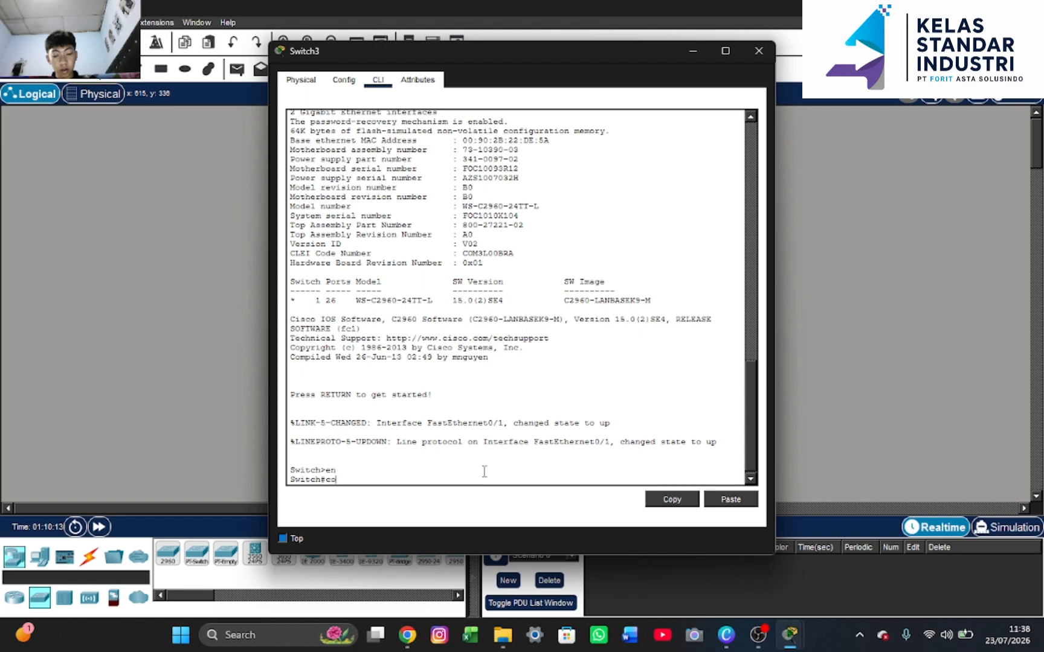
{"action": "type", "text": "n"}
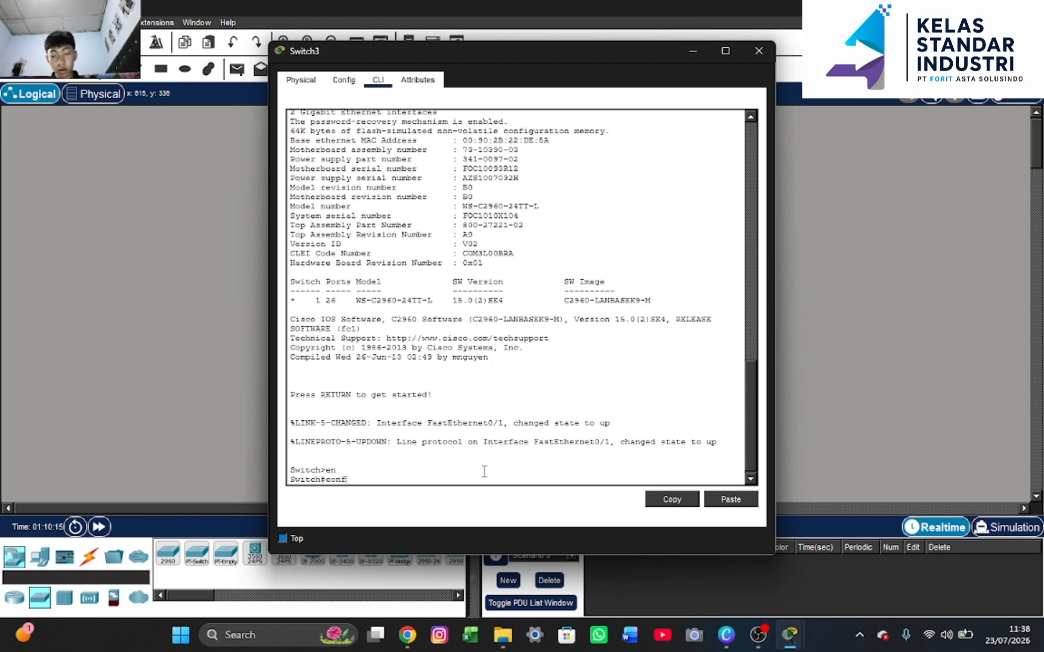
{"action": "type", "text": "f t"}
{"action": "key", "text": "Return"}
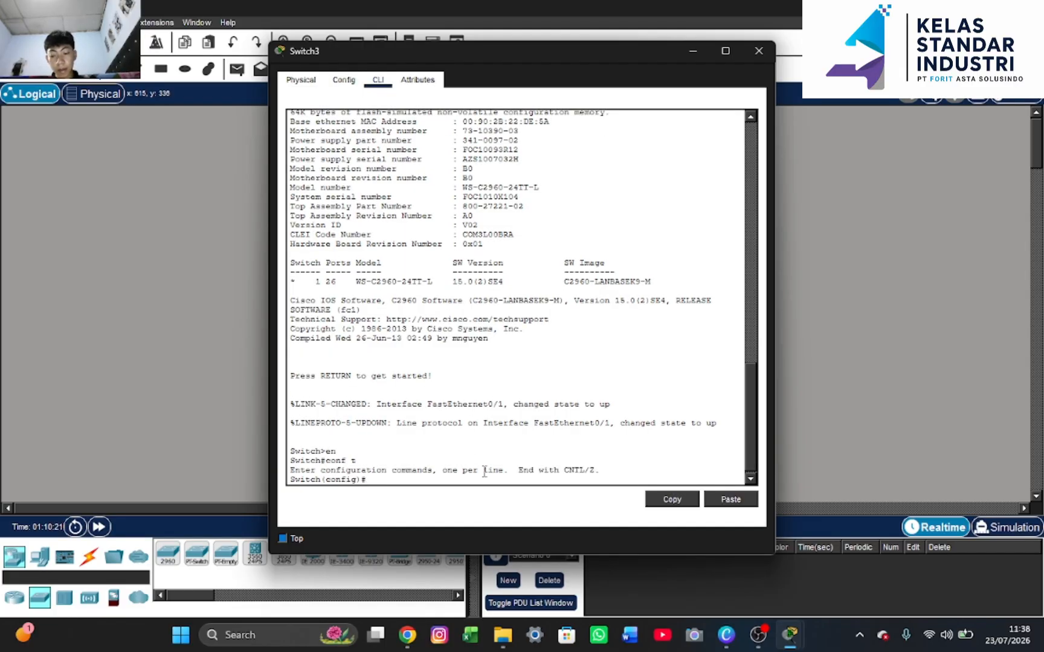
{"action": "type", "text": "vla"}
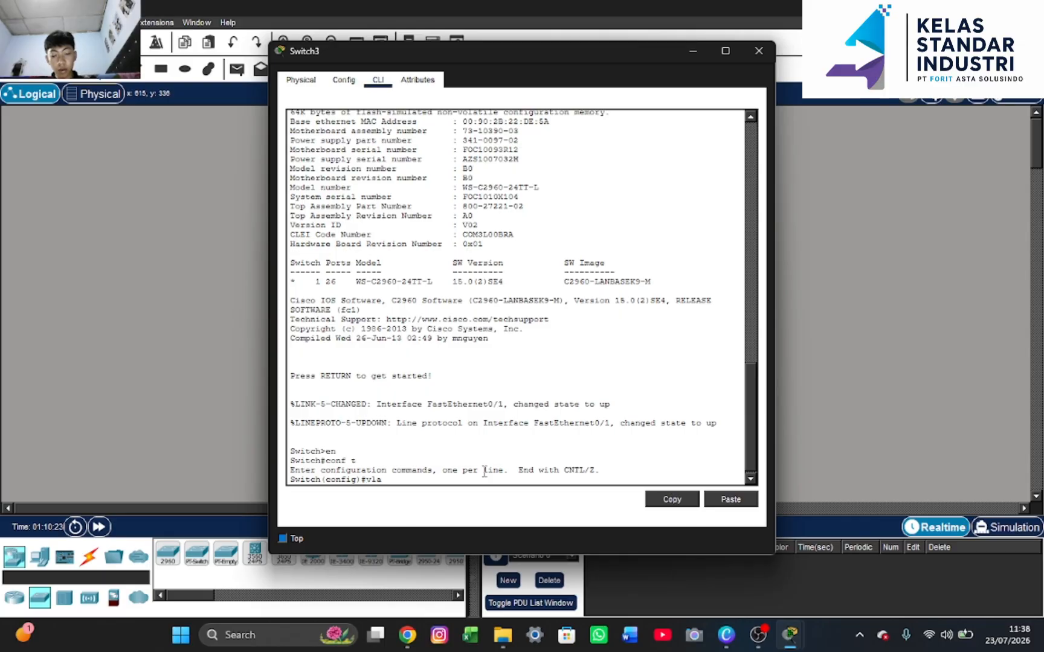
{"action": "type", "text": "n 10"}
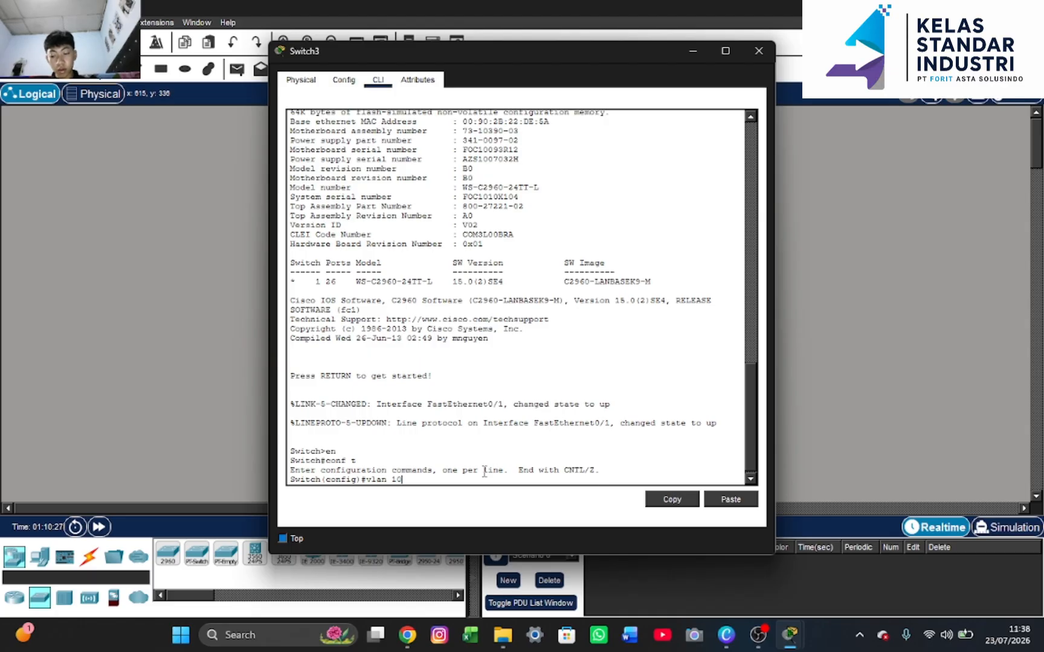
{"action": "key", "text": "Return"}
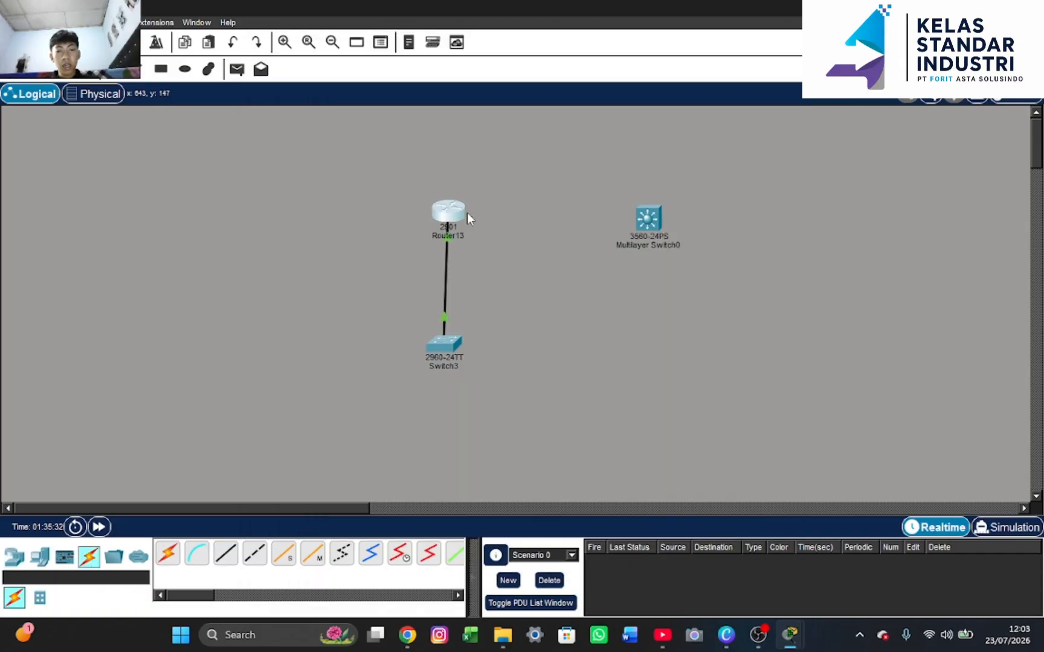
{"action": "left_click", "coordinate": [458, 216]}
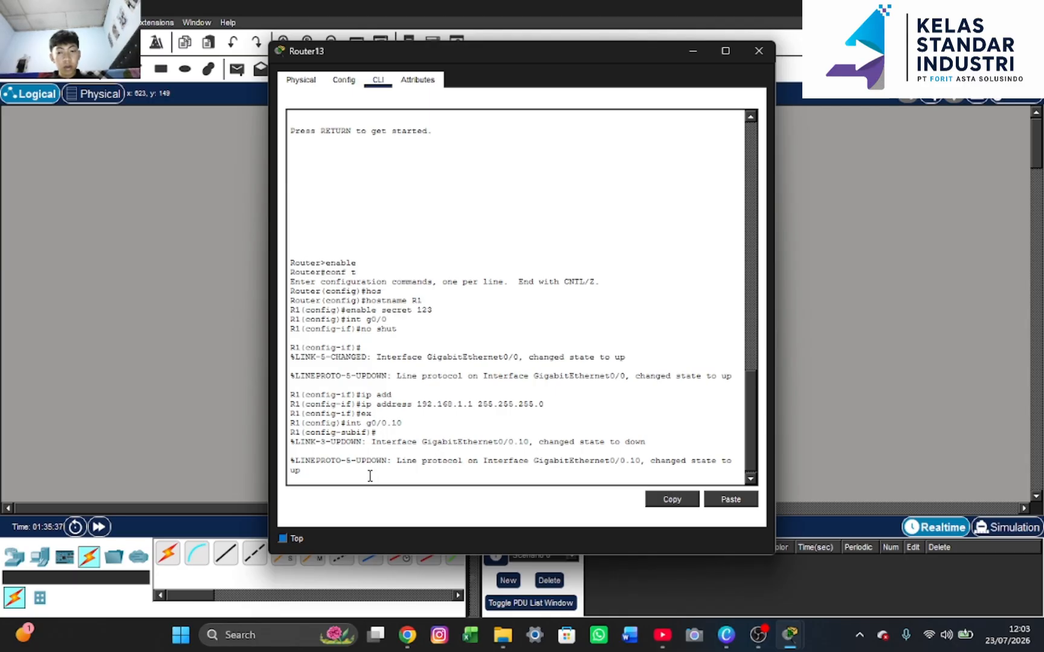
Enter the misspelled 'ecapsulation dot1Q 10' on g0/0.10, getting an invalid input error
{"action": "key", "text": "Return"}
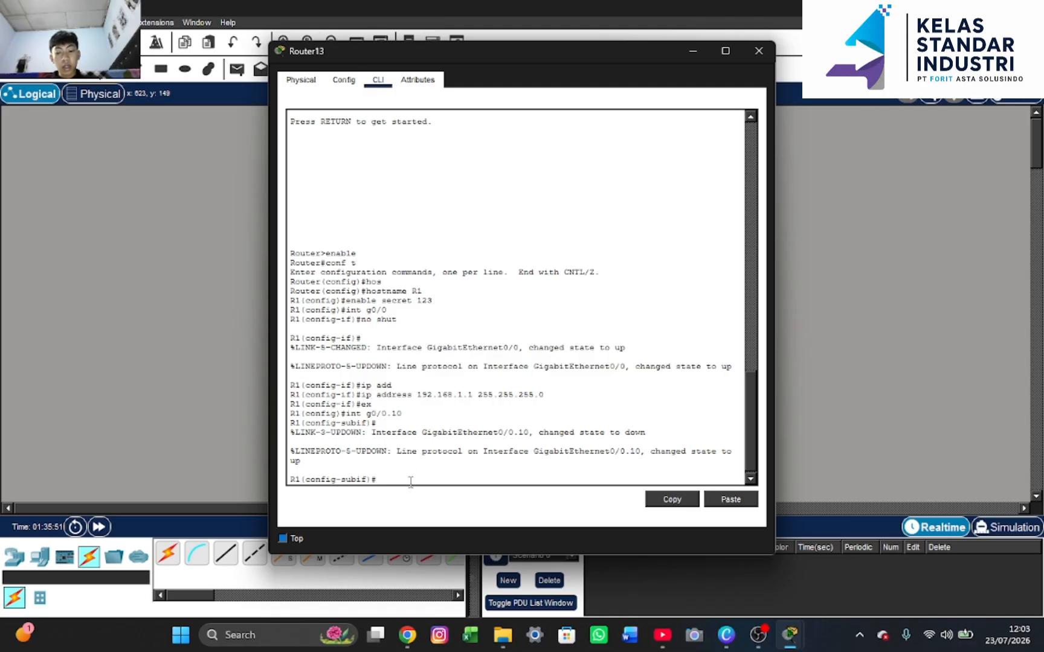
{"action": "type", "text": "ecaps"}
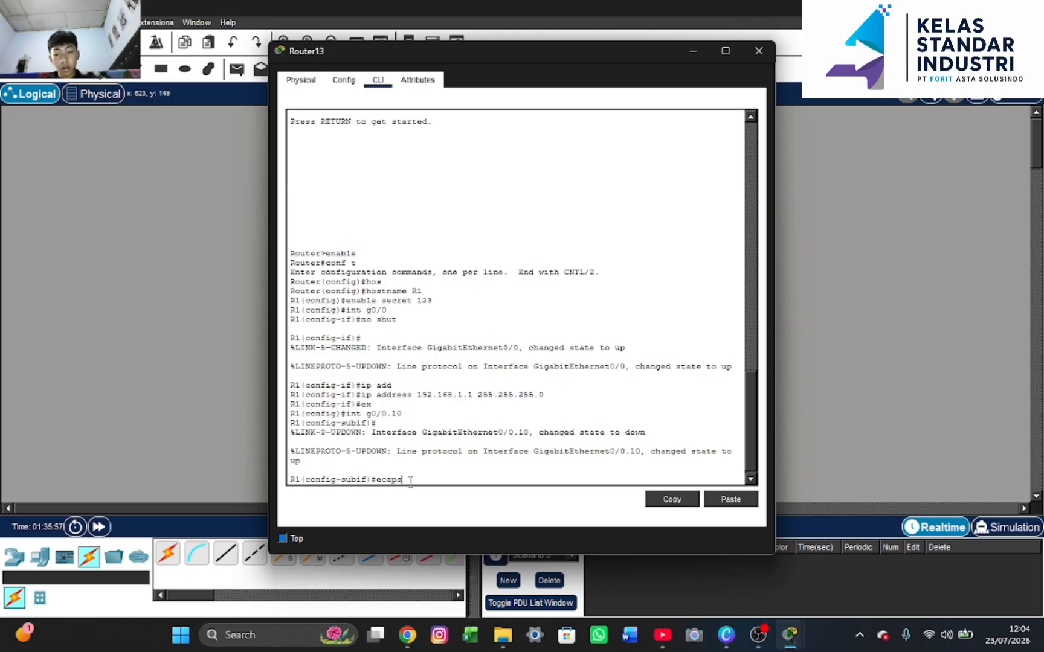
{"action": "type", "text": "u"}
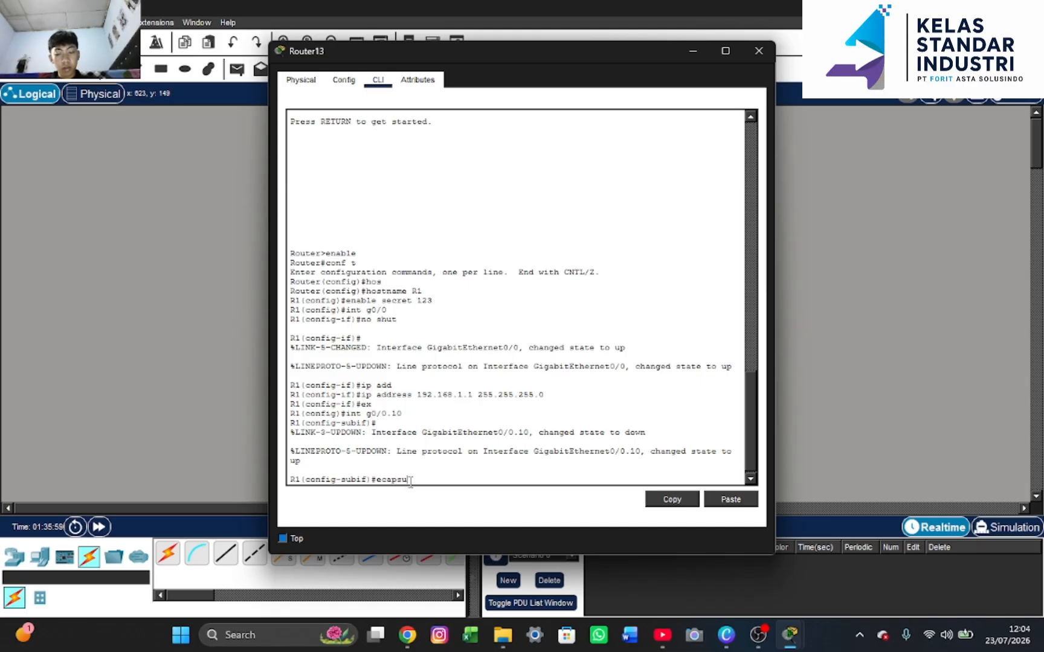
{"action": "key", "text": "Tab"}
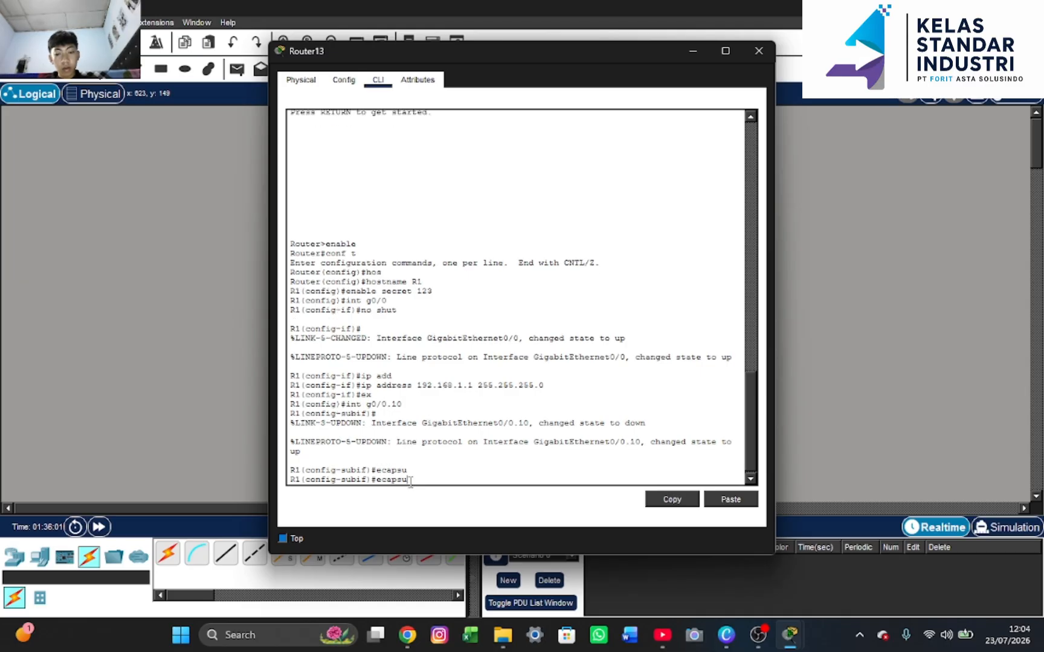
{"action": "type", "text": "lation"}
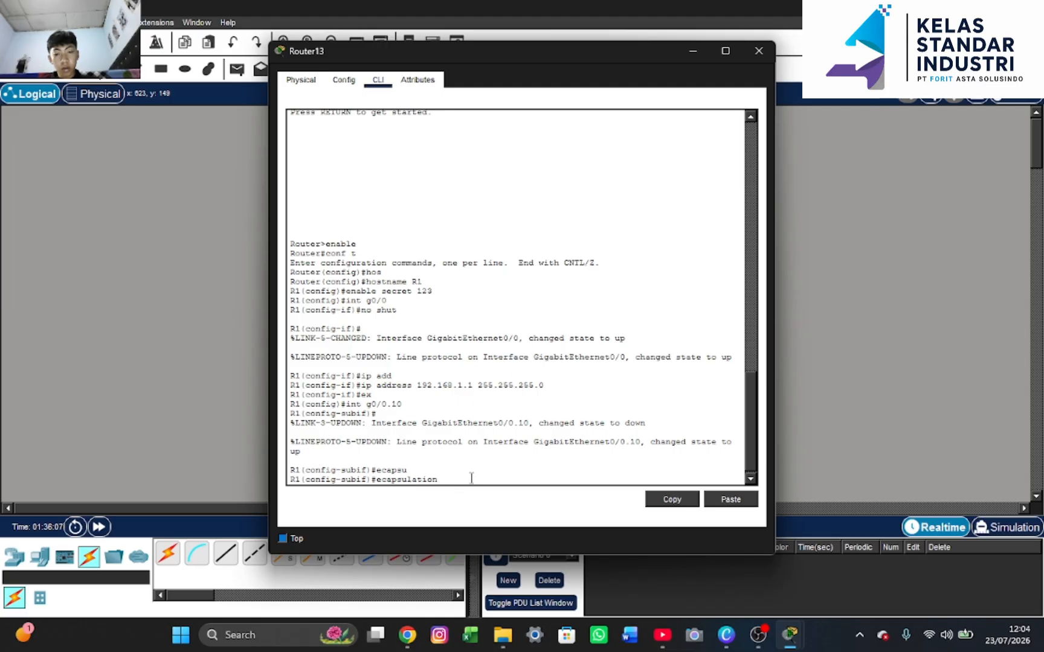
{"action": "type", "text": "dot"}
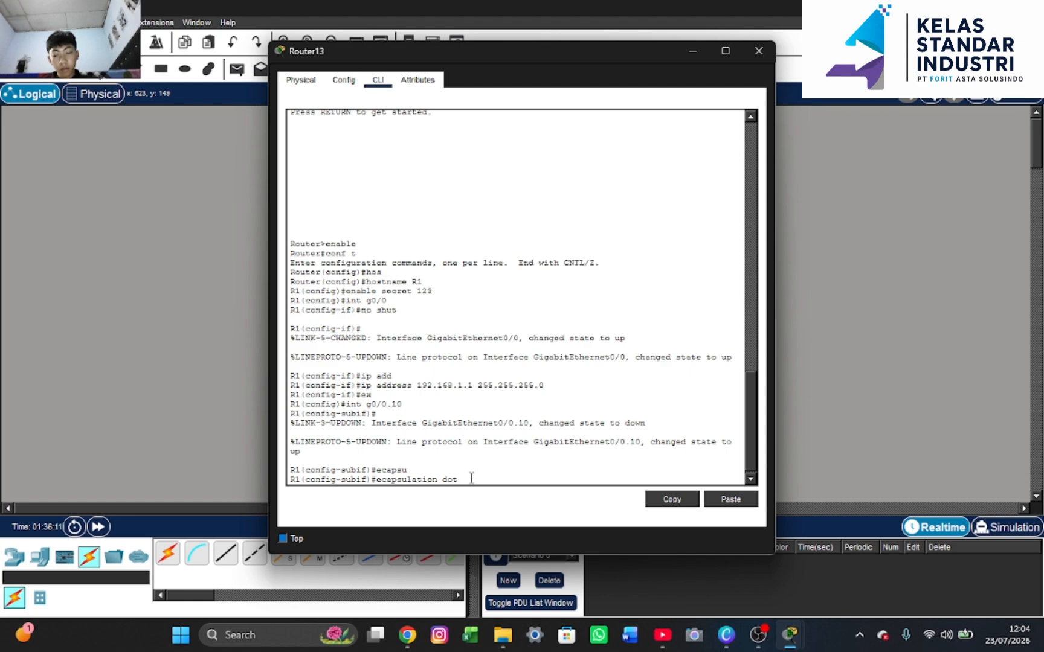
{"action": "type", "text": "1"}
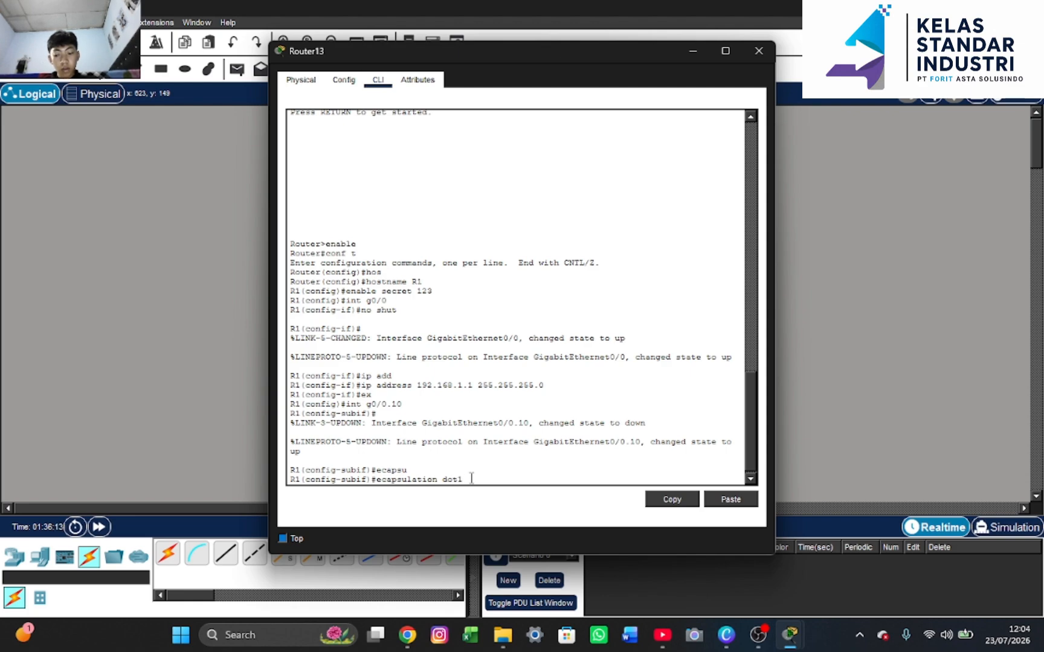
{"action": "type", "text": "Q"}
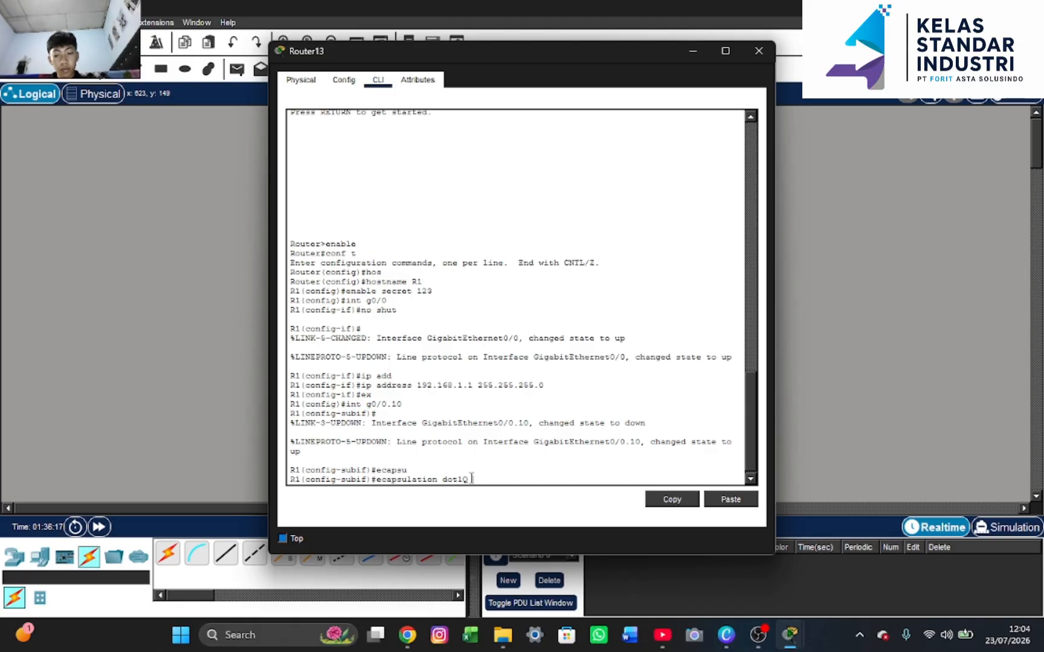
{"action": "type", "text": " 10"}
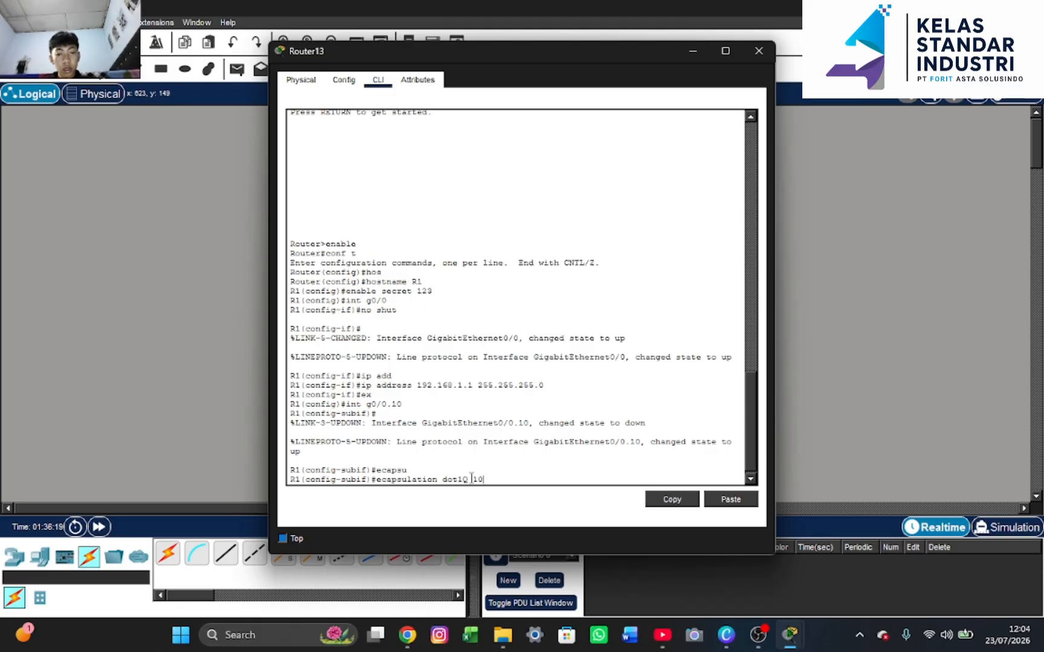
{"action": "key", "text": "Return"}
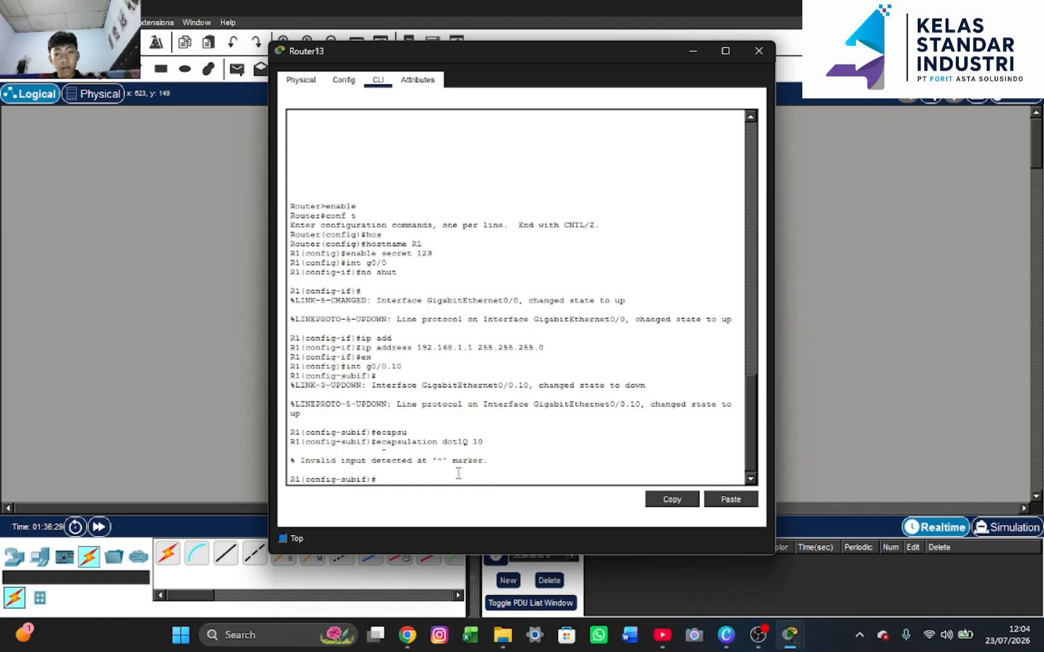
Set subinterface g0/0.10 encapsulation to dot1Q for VLAN 10
{"action": "type", "text": "e"}
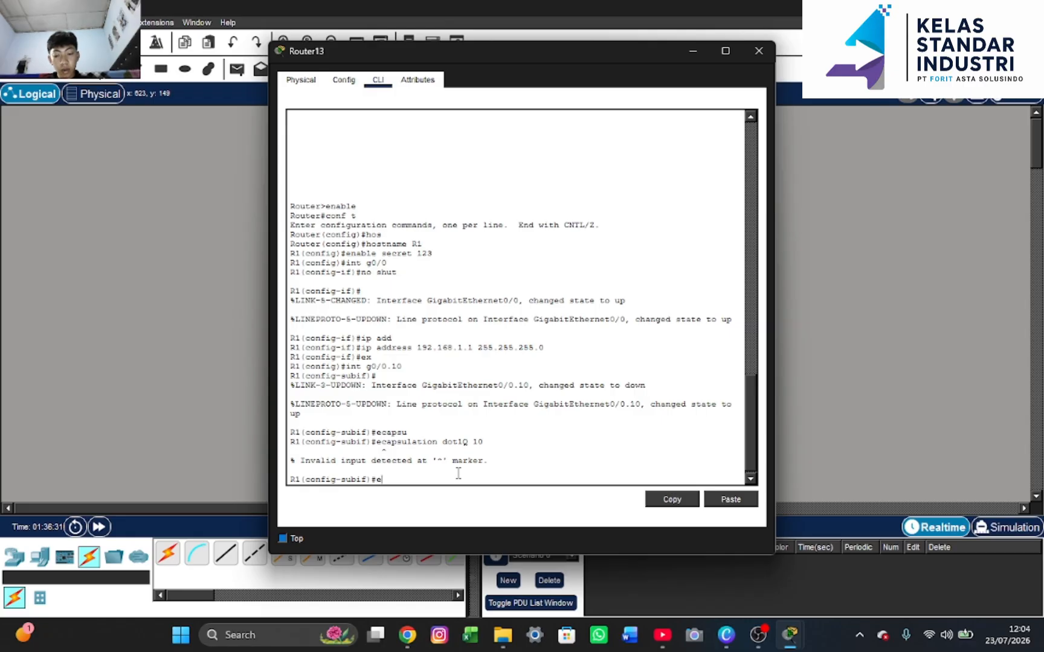
{"action": "type", "text": "ncap"}
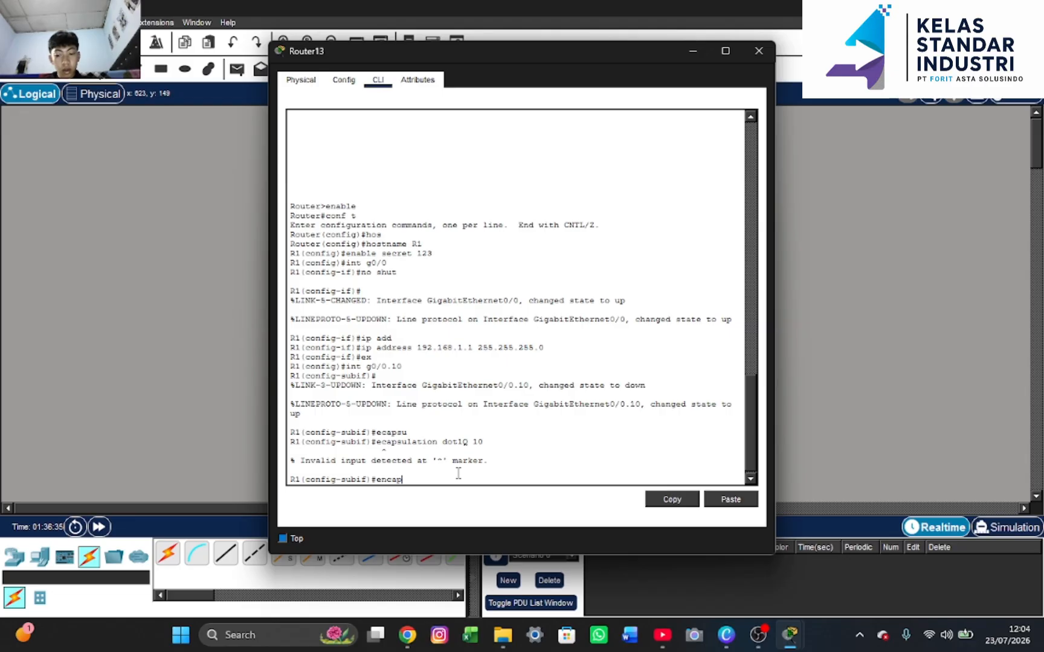
{"action": "key", "text": "Tab"}
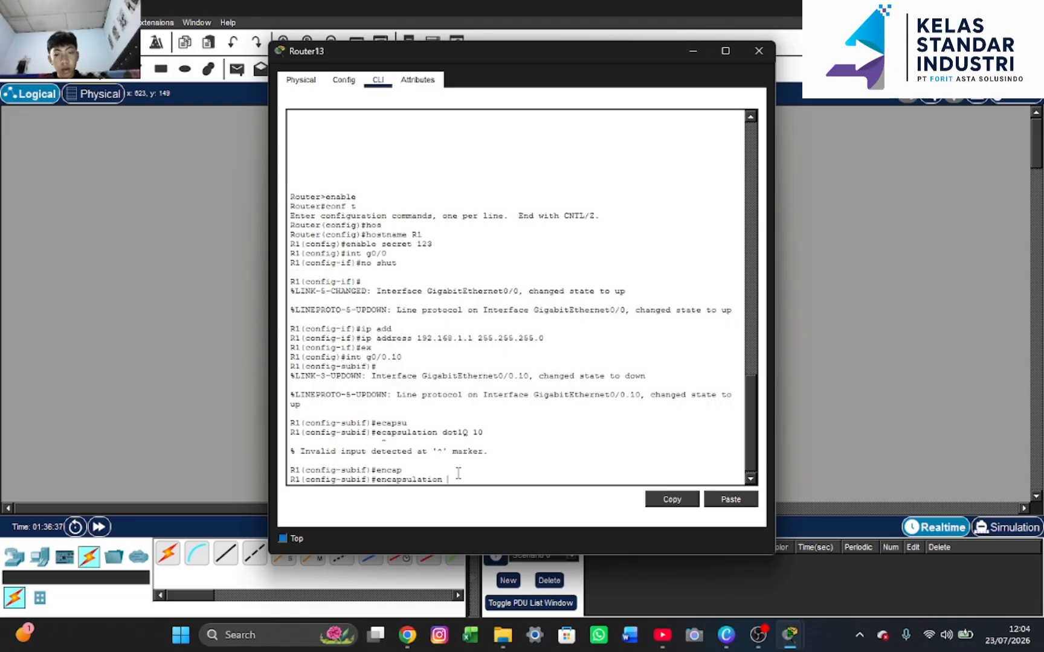
{"action": "type", "text": "dot1Q 10"}
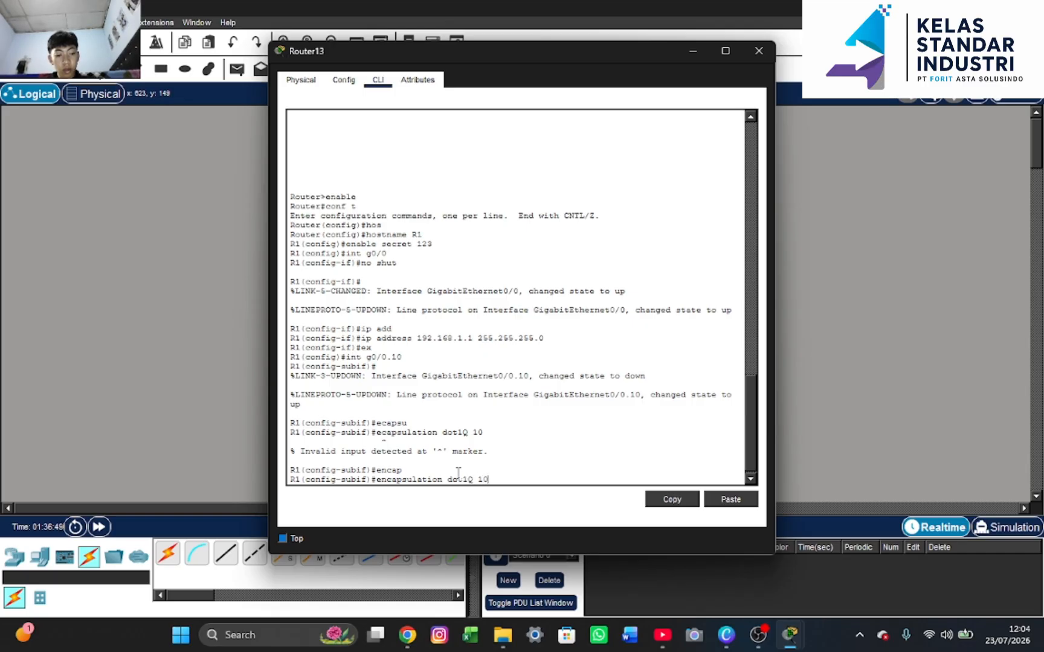
{"action": "key", "text": "Return"}
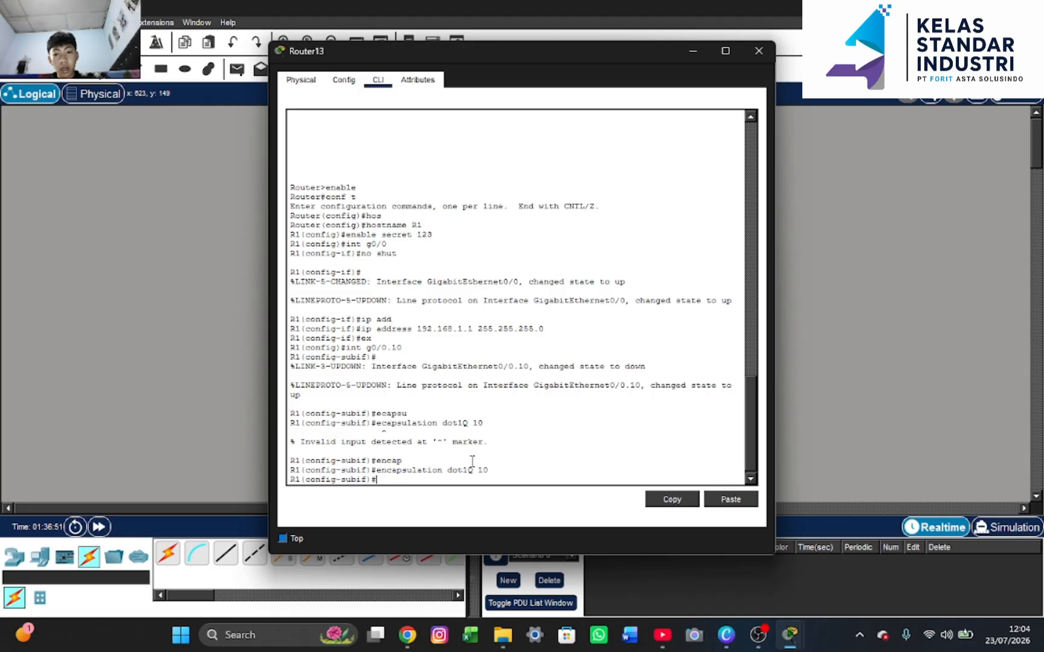
Address g0/0.10 as 10.10.10.10 255.255.255.252 and return to the topology view
{"action": "type", "text": "ip add"}
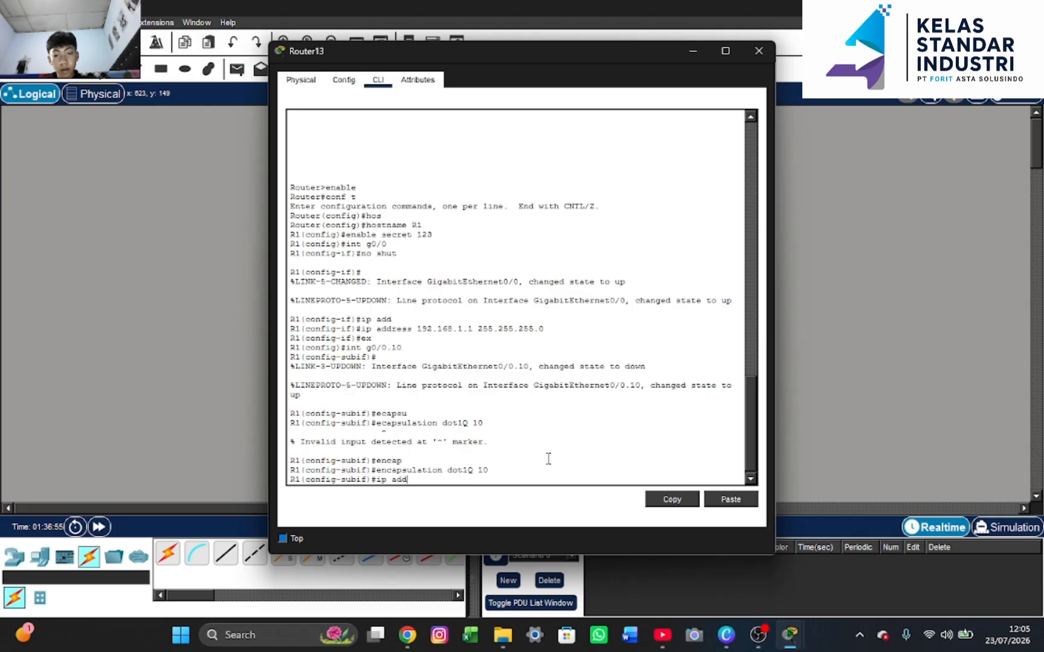
{"action": "type", "text": " 10.1"}
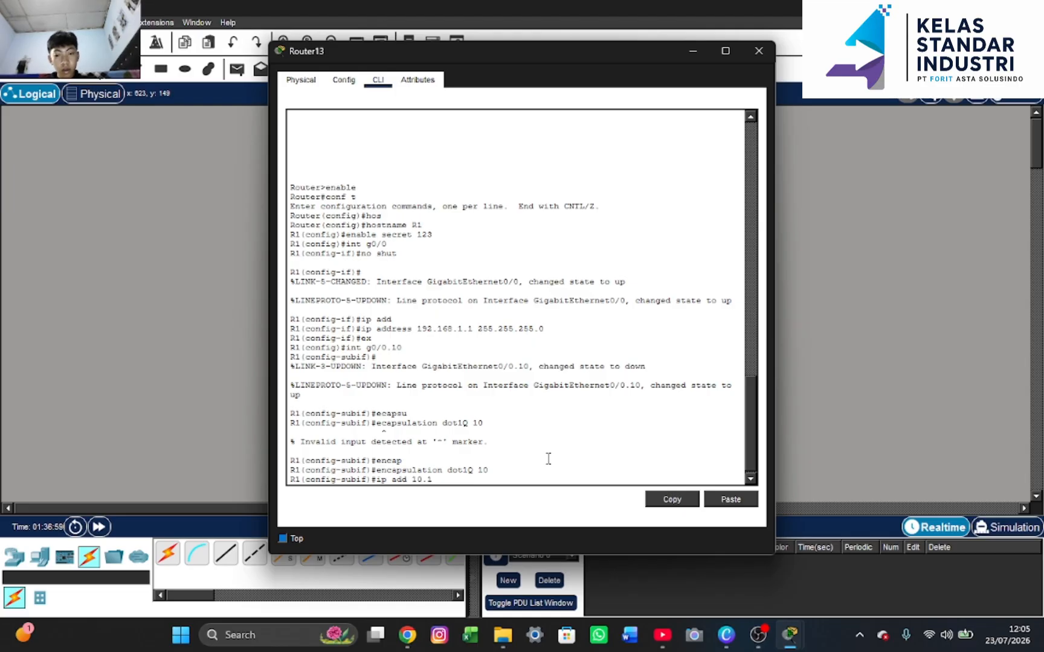
{"action": "type", "text": "0."}
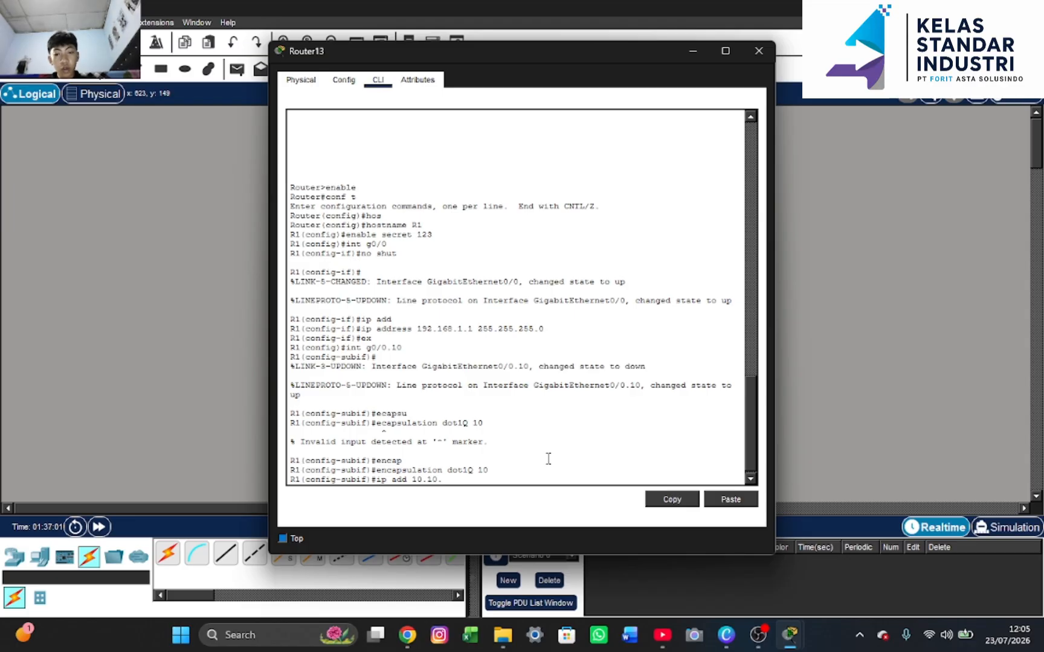
{"action": "type", "text": "1"}
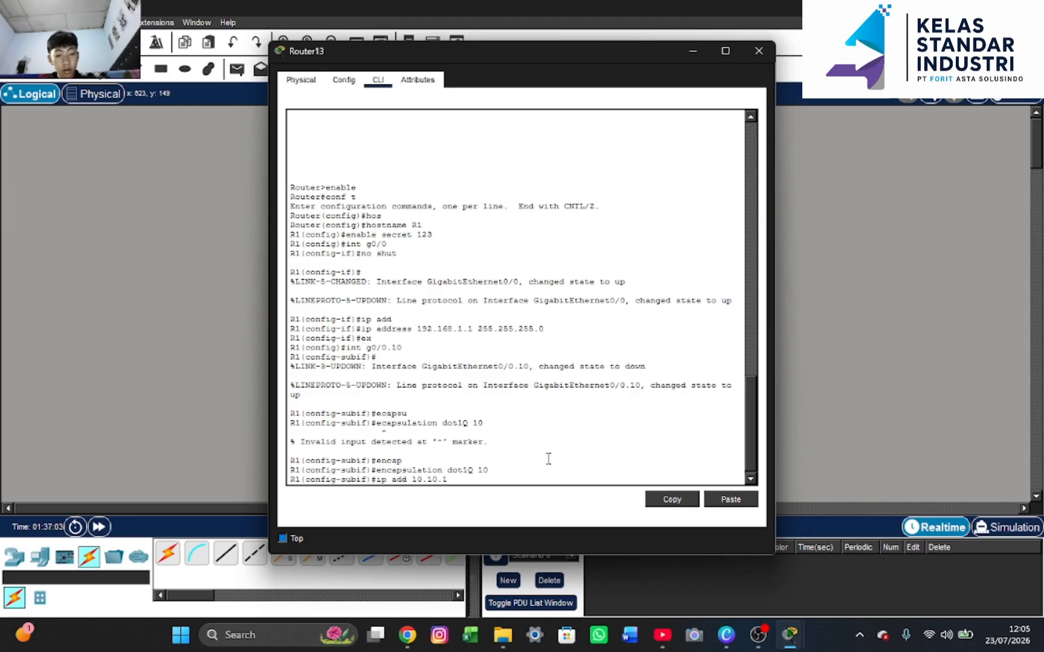
{"action": "type", "text": "0."}
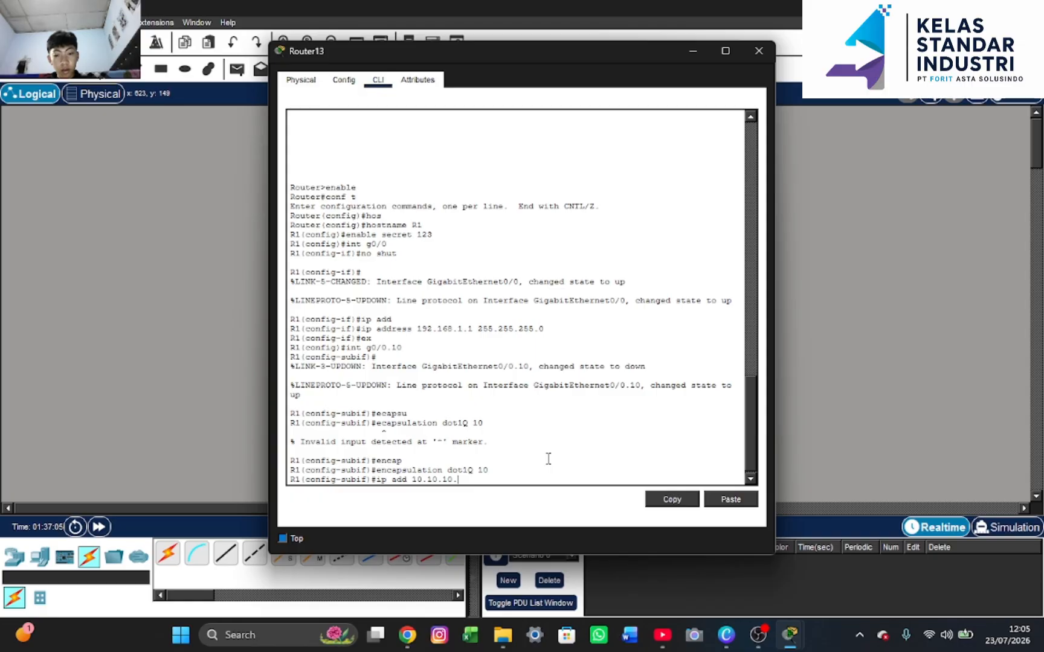
{"action": "type", "text": "10"}
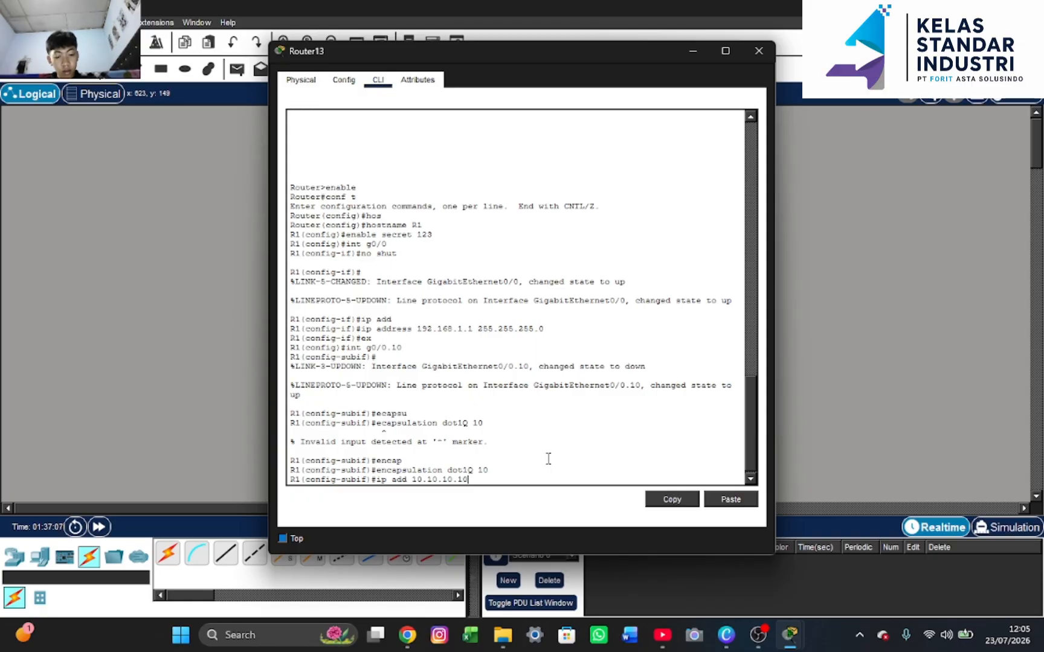
{"action": "type", "text": " 255"}
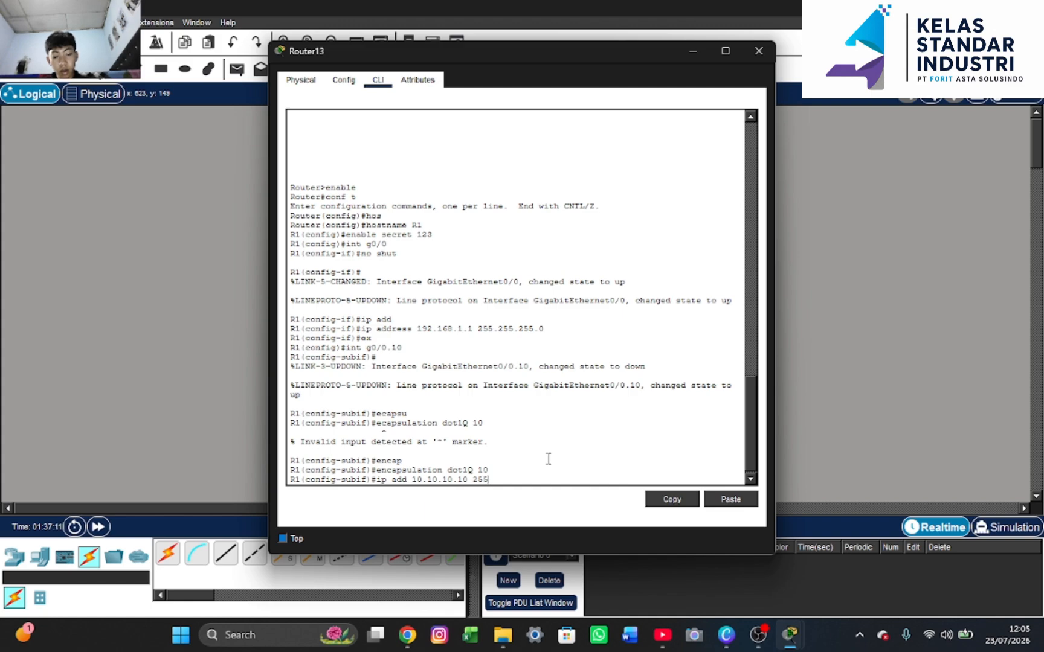
{"action": "type", "text": ".255"}
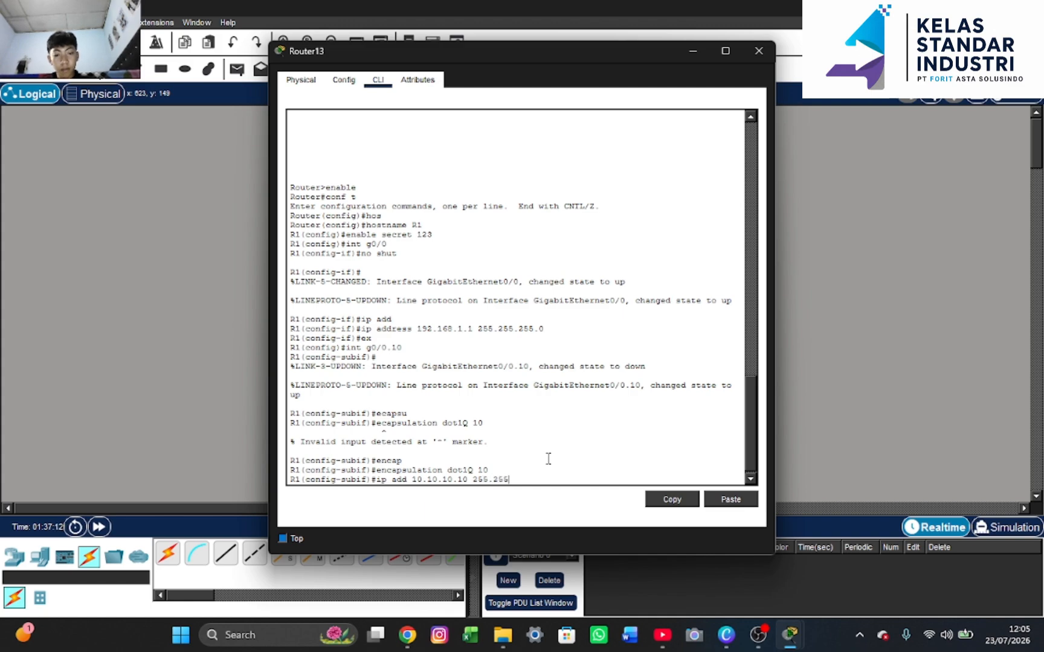
{"action": "type", "text": ".255.252"}
{"action": "key", "text": "Return"}
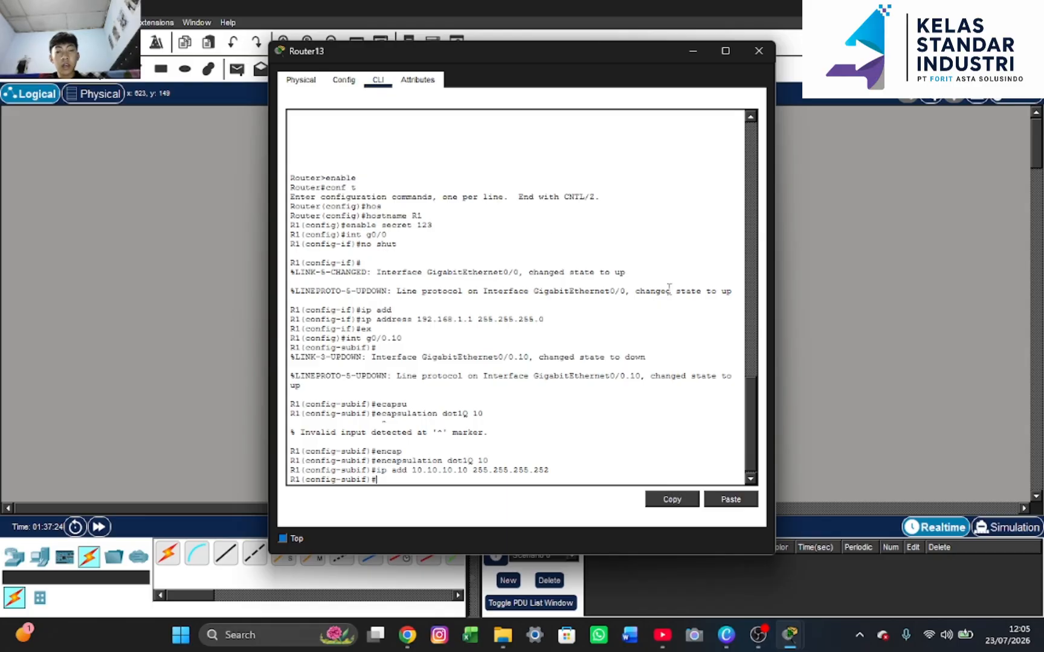
{"action": "left_click", "coordinate": [693, 54]}
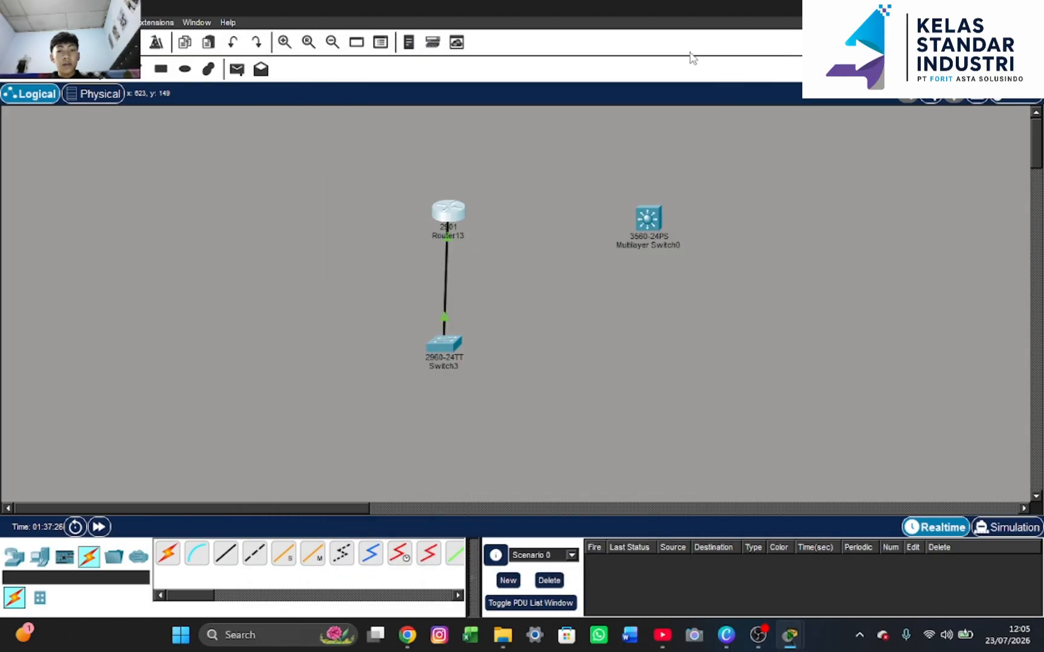